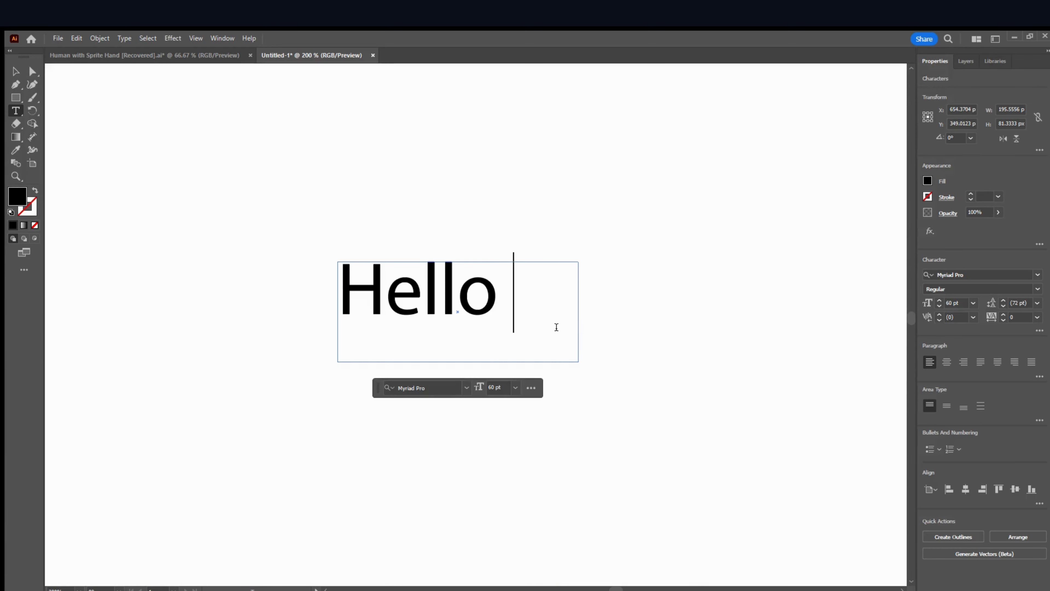
type("W")
key("BackSpace")
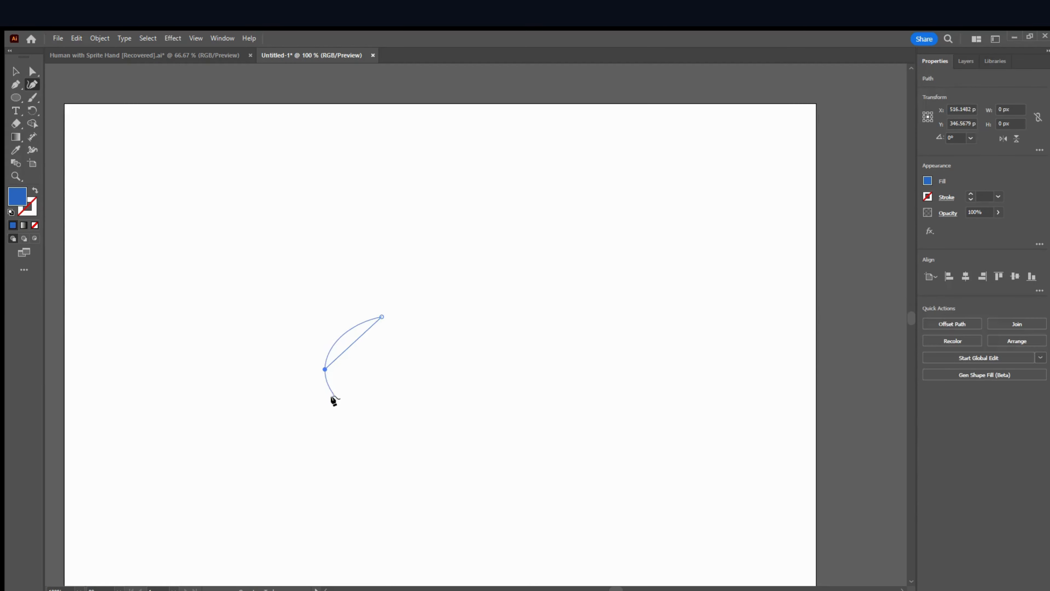
Add three more points to the blue path with the Curvature tool, curving it down and around.
left_click(325, 369)
left_click(367, 444)
left_click(513, 410)
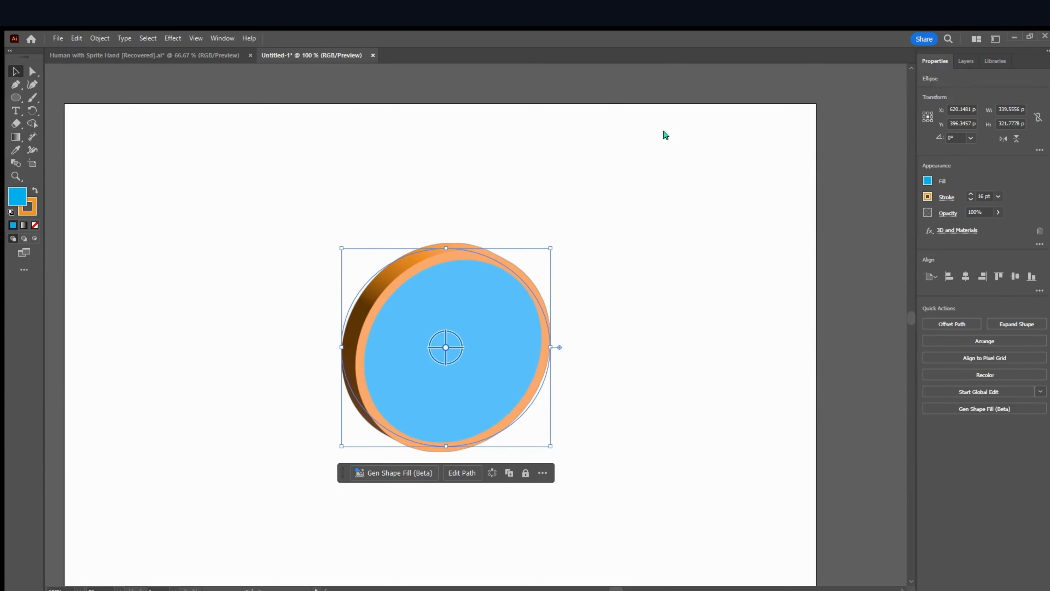
Change the blue ellipse's 3D type from extrusion to a flat plane and on to Revolve.
key("ctrl+z")
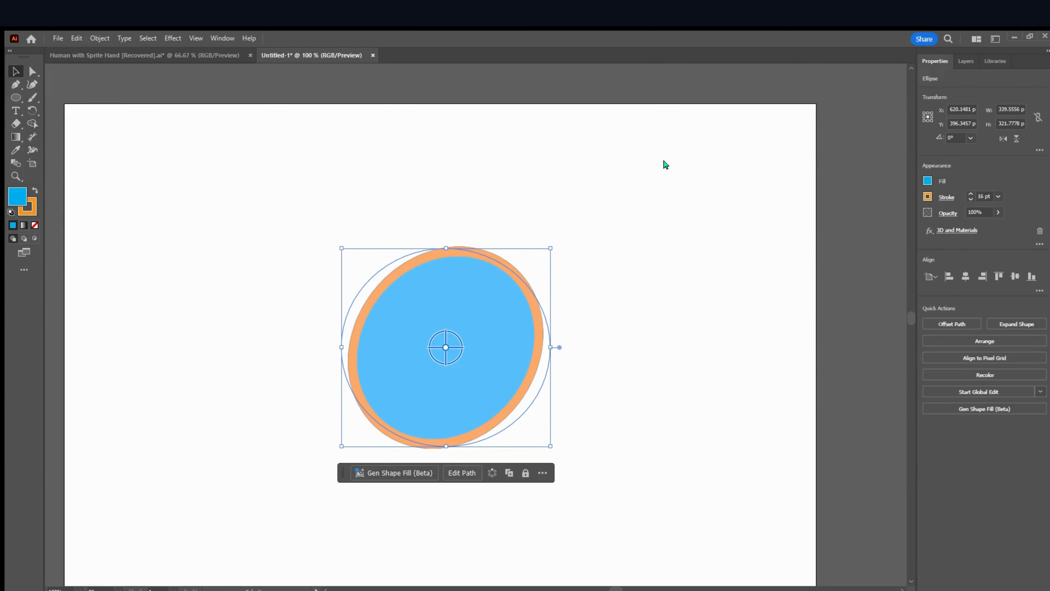
left_click(706, 156)
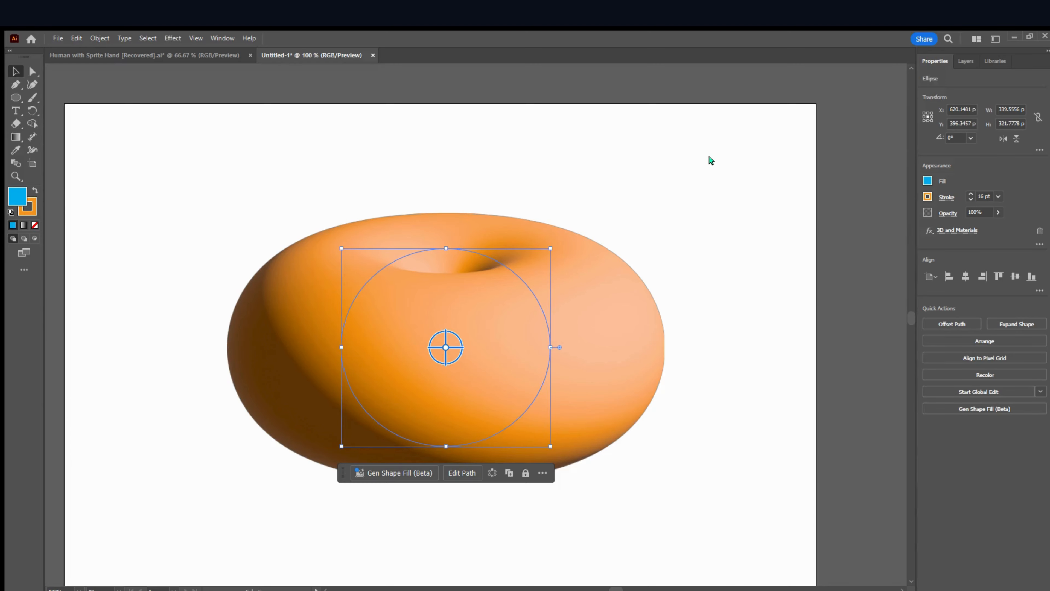
left_click(709, 156)
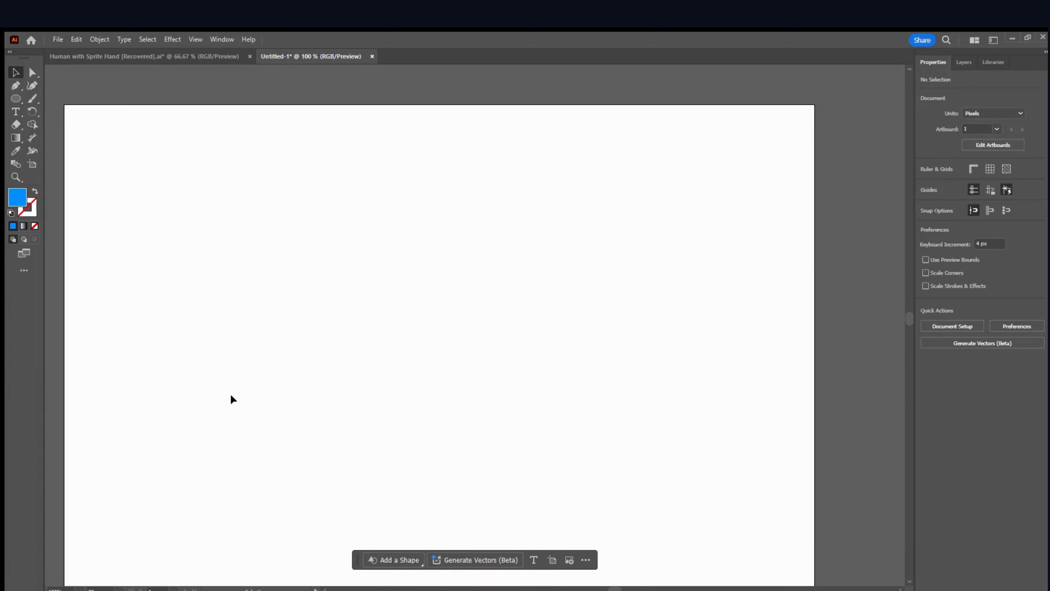
Draw a closed blue four-point diamond about 148 px wide with the Pen tool in the artboard's upper left area.
left_click(16, 85)
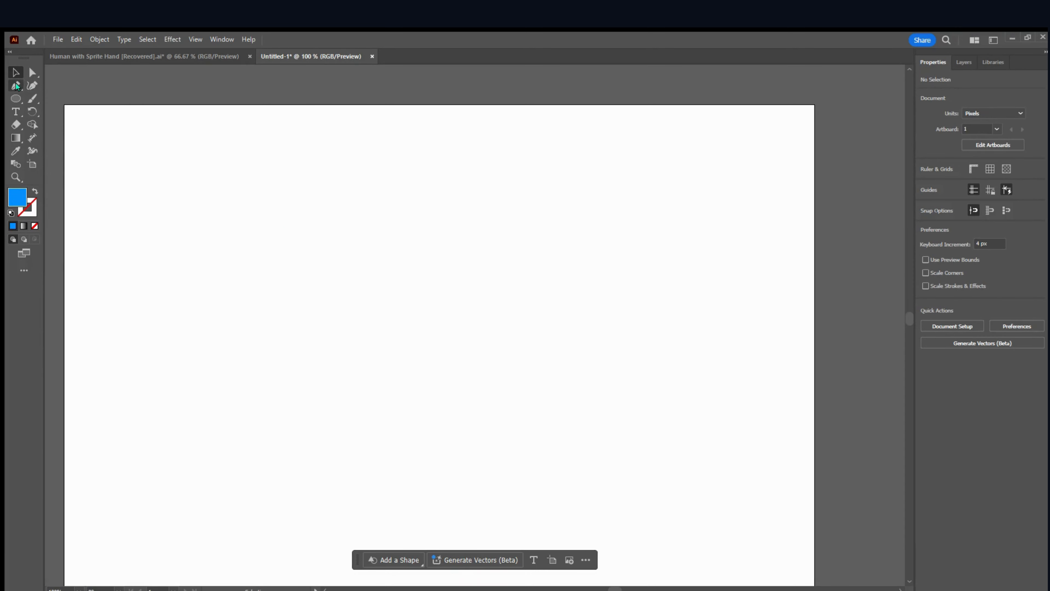
left_click(188, 250)
left_click(233, 317)
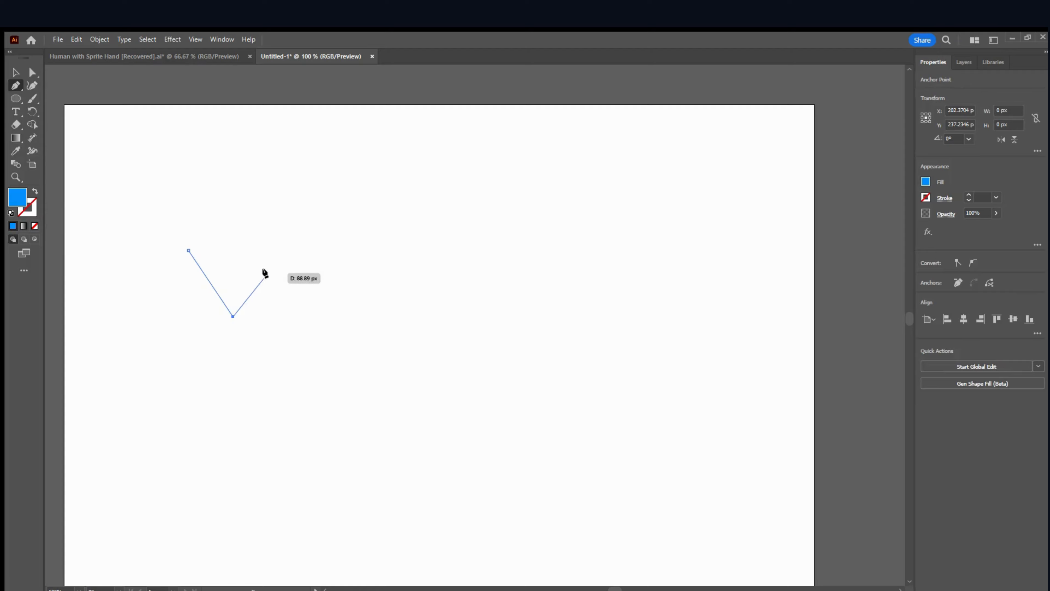
left_click(279, 247)
left_click(237, 180)
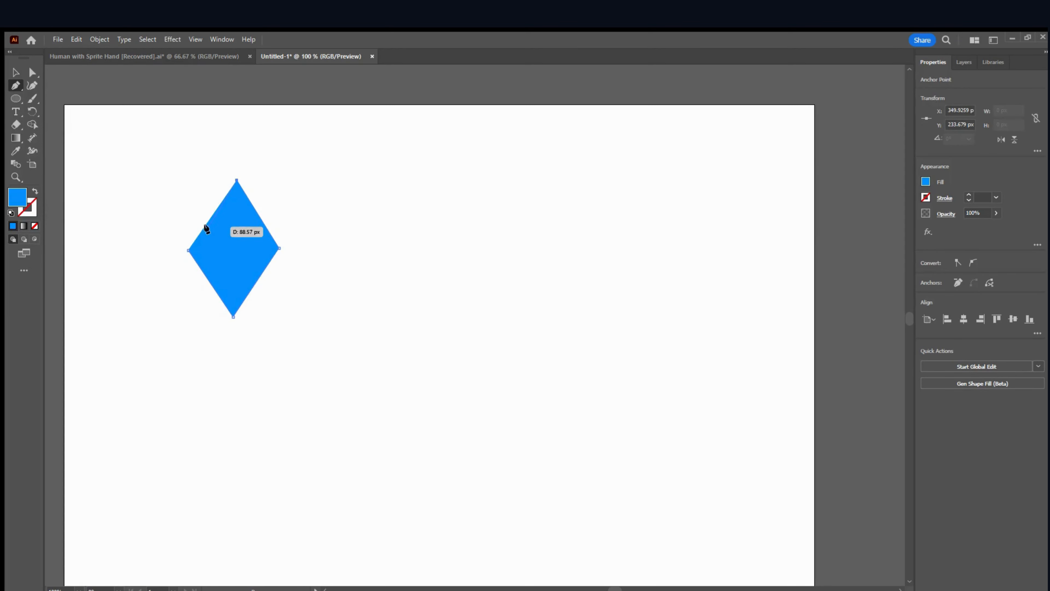
left_click(188, 250)
Draw a closed blue quadrilateral about 190 px wide beside the diamond, with vertical sides and a slightly sloping upper edge.
left_click(363, 249)
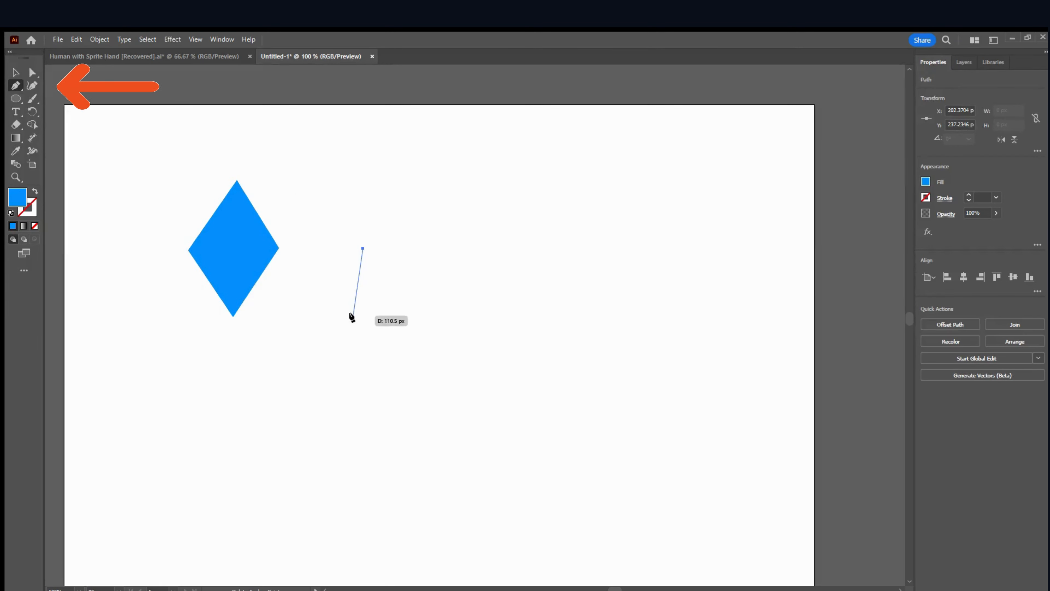
left_click(363, 319)
left_click(479, 319)
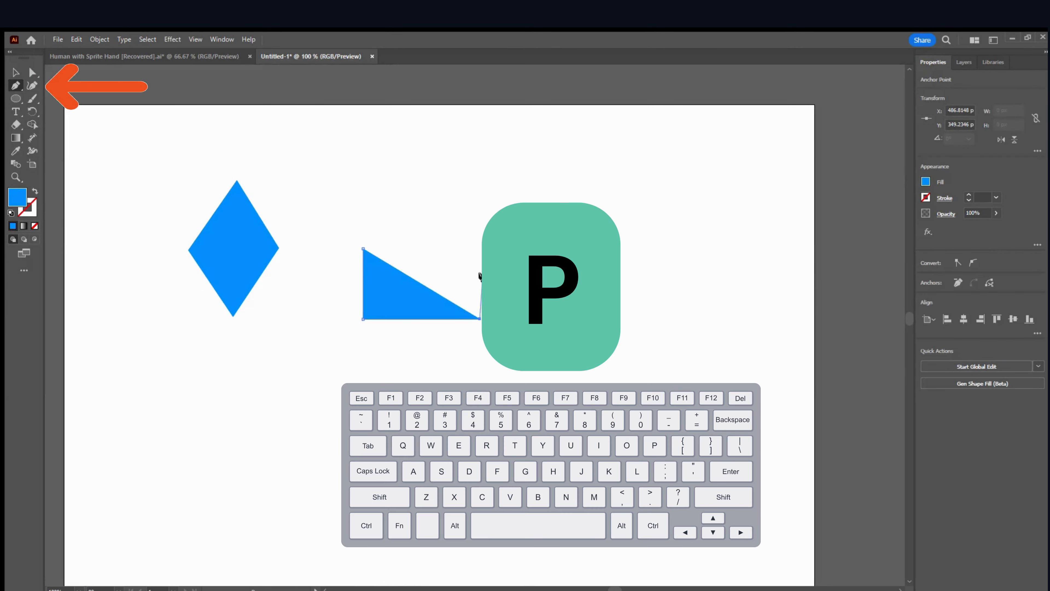
left_click(480, 241)
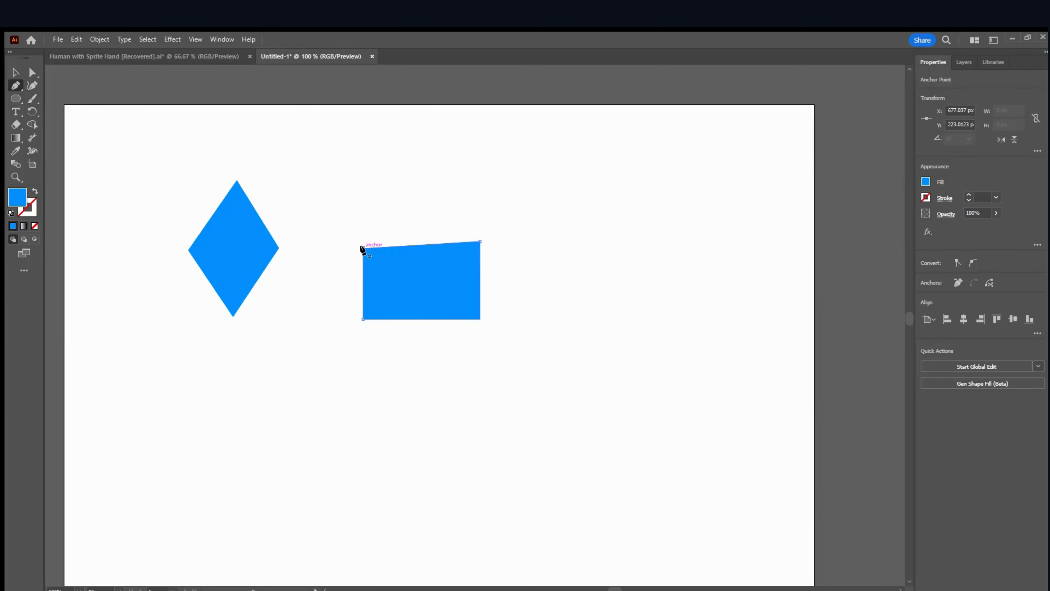
left_click(363, 249)
Draw a closed, slanted blue parallelogram with the Pen tool below the other two shapes.
left_click(317, 381)
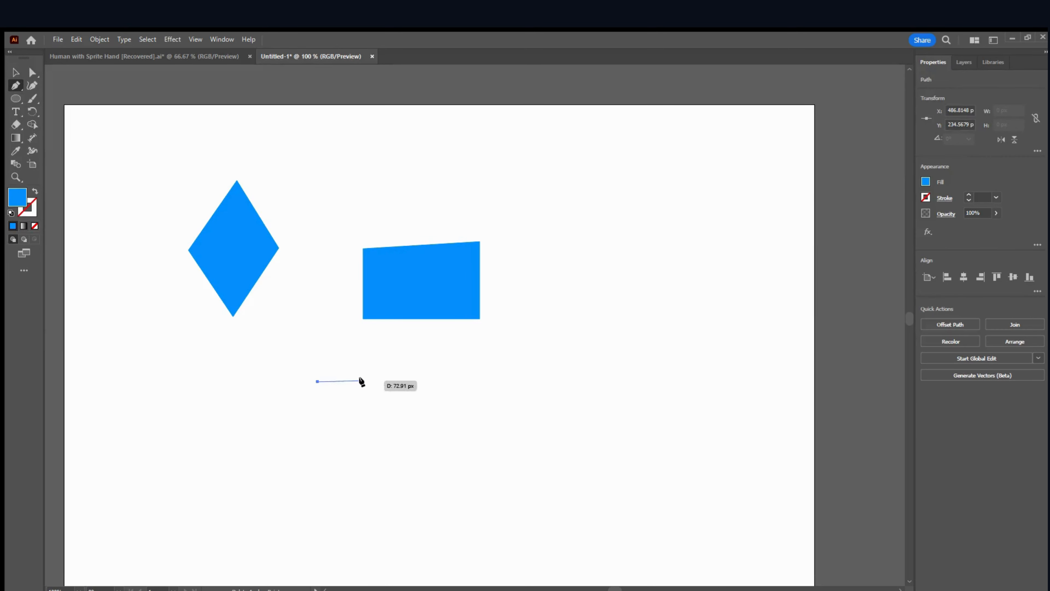
left_click(385, 382)
left_click(413, 448)
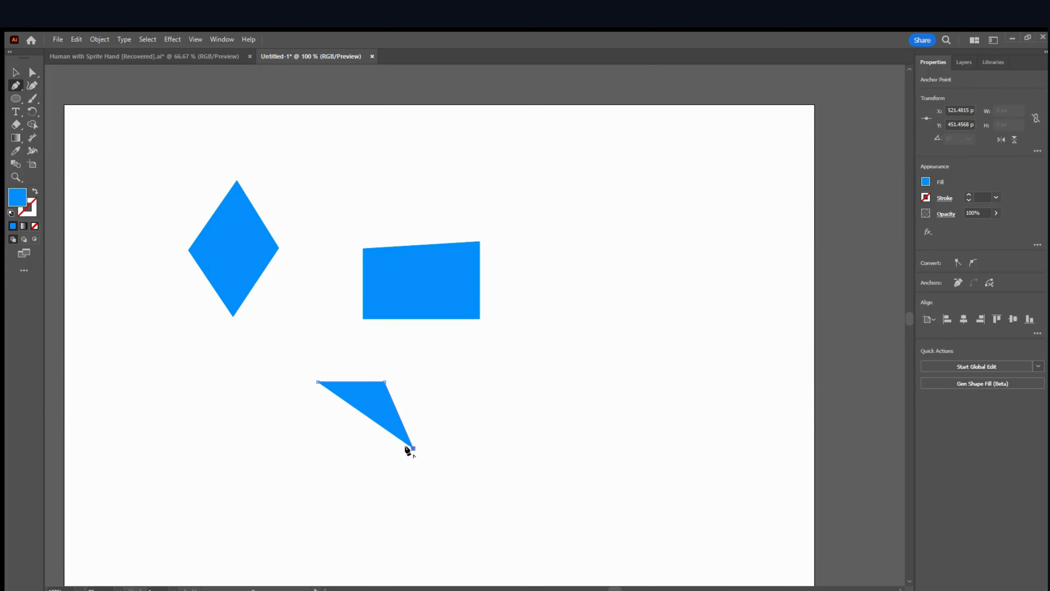
left_click(345, 443)
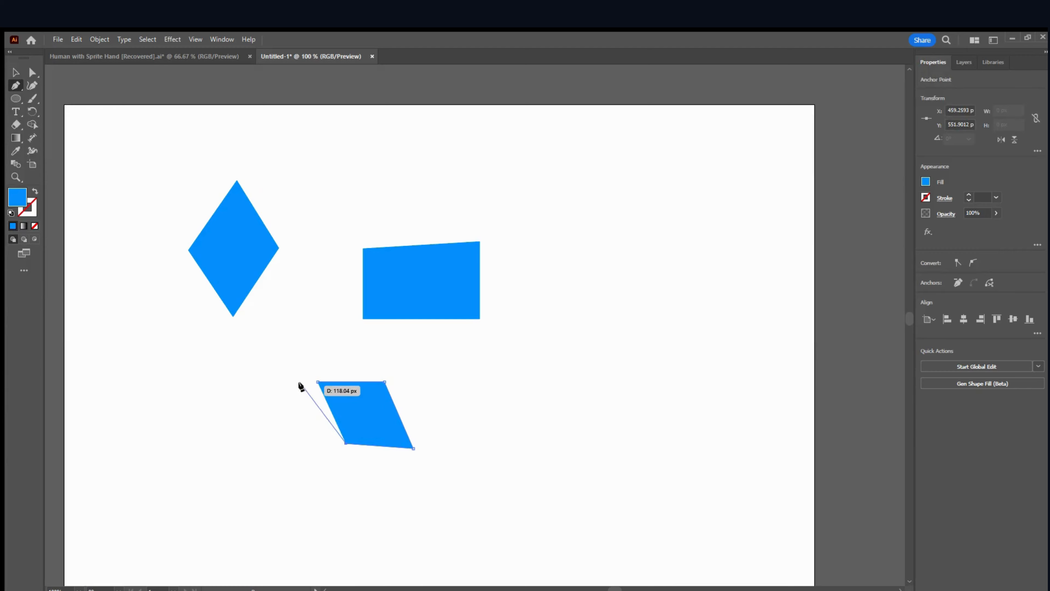
left_click(318, 381)
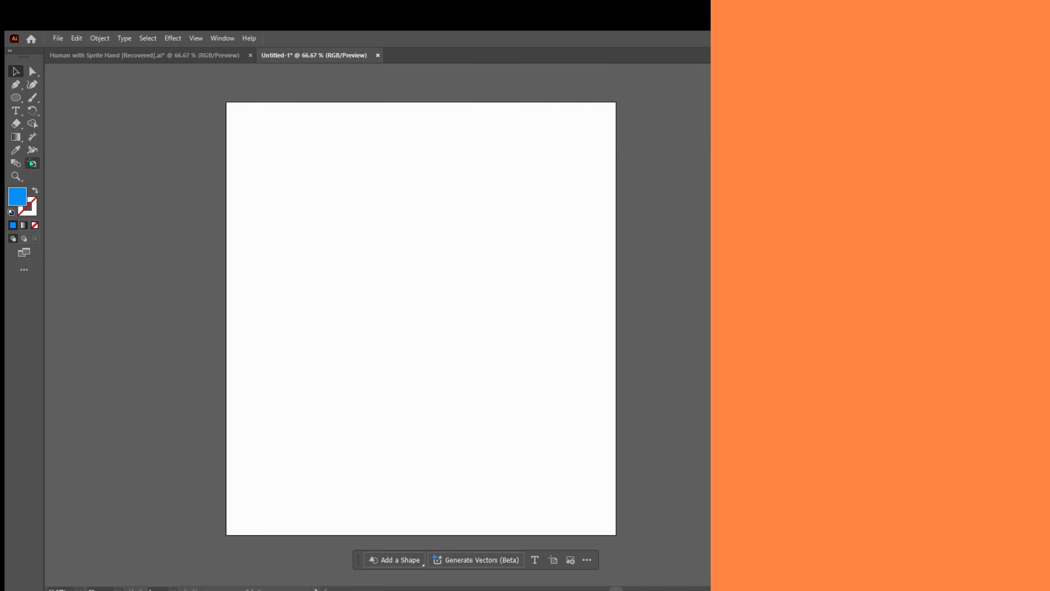
Move Artboard 1 with the Artboard tool to about X 453 px, Y 235 px.
left_click(31, 163)
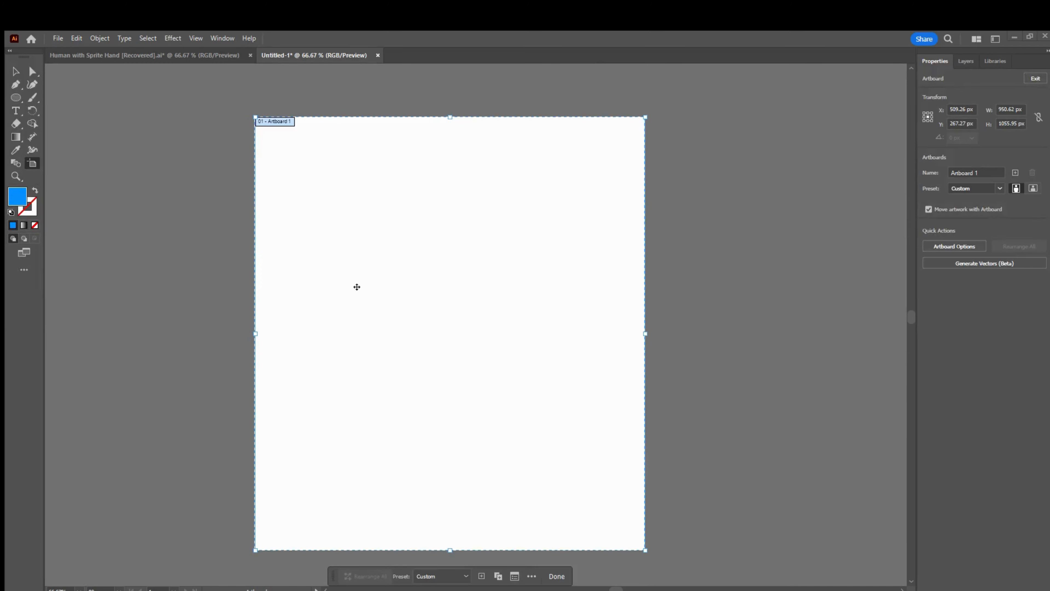
left_click_drag(357, 286, 333, 274)
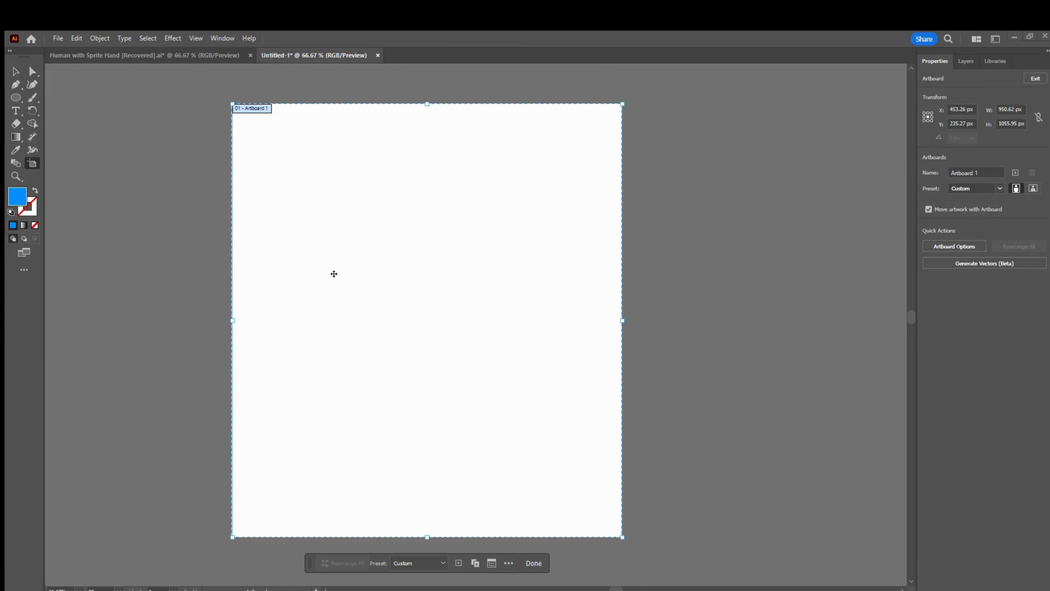
left_click(334, 274)
Add two artboards to the right of Artboard 1: a tall one about 469 × 747 px and a wide one about 468 × 236 px above it.
left_click_drag(668, 199, 861, 504)
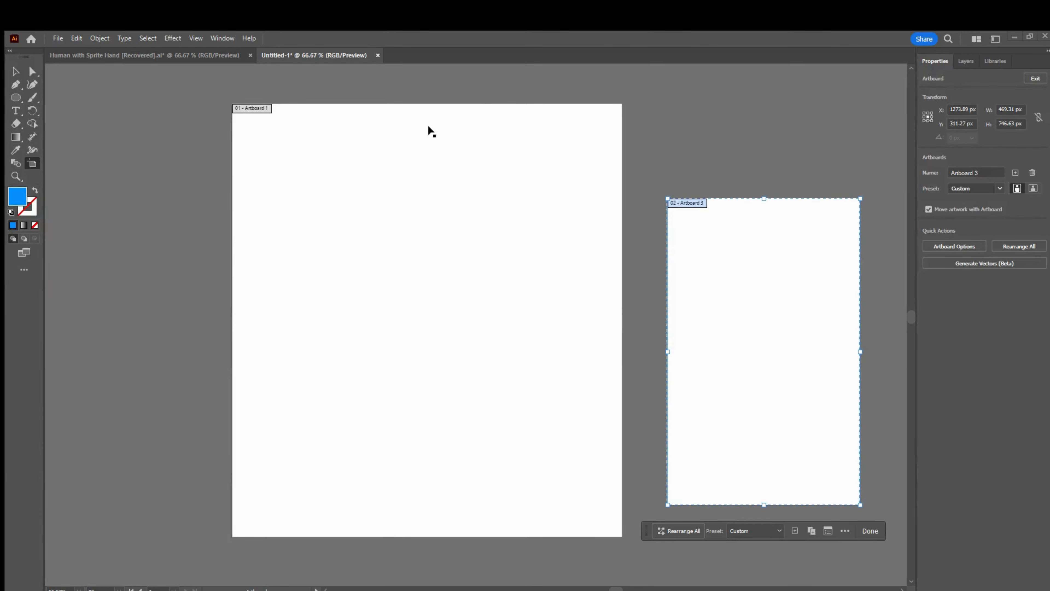
left_click_drag(661, 81, 853, 178)
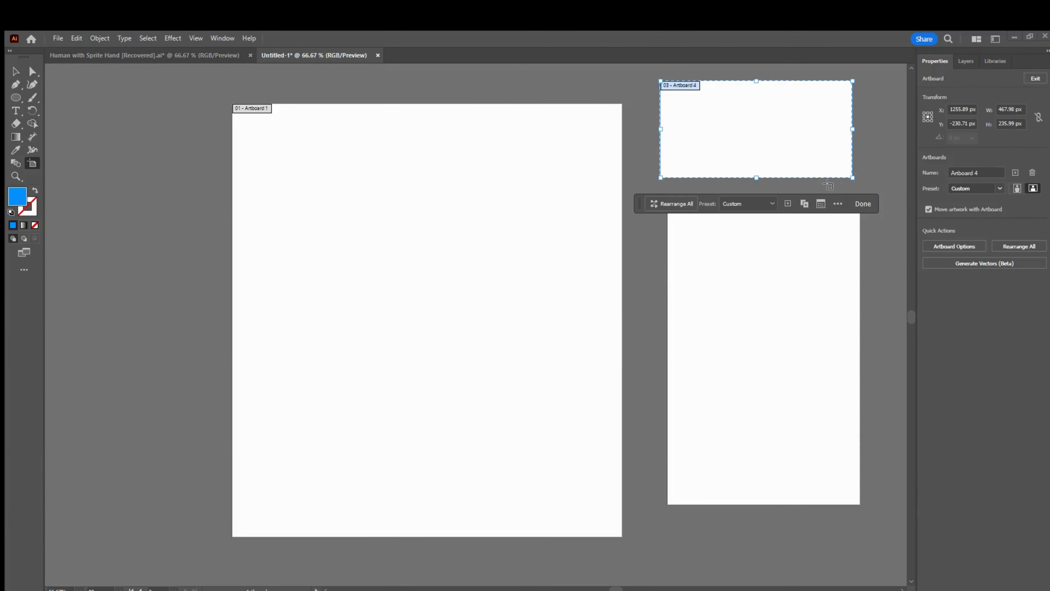
Delete the tall new artboard and move the small wide one over to the left of Artboard 1.
left_click(781, 254)
key("Delete")
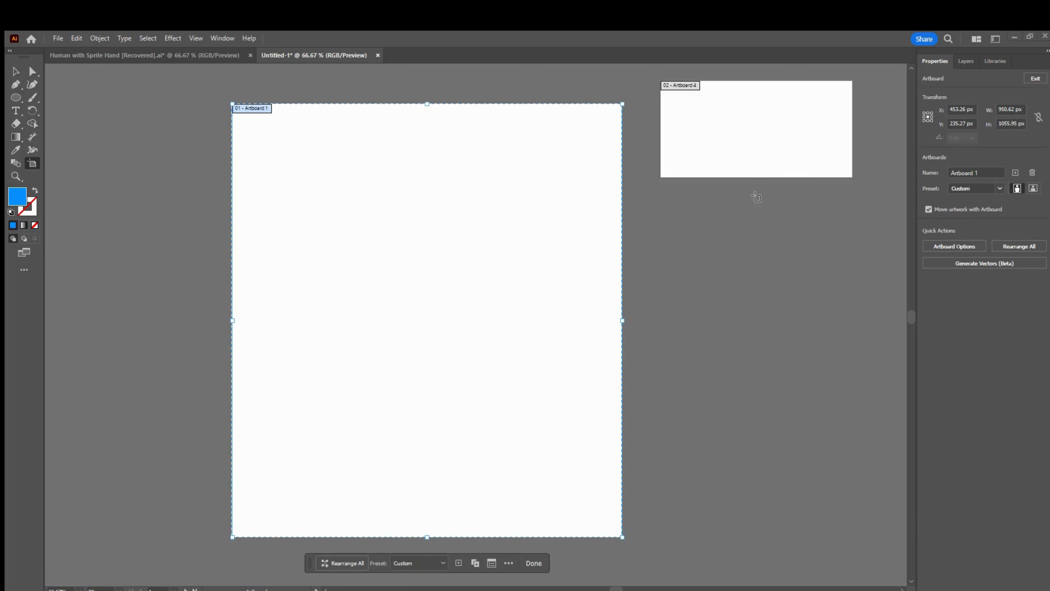
left_click(710, 131)
left_click_drag(709, 140, 165, 285)
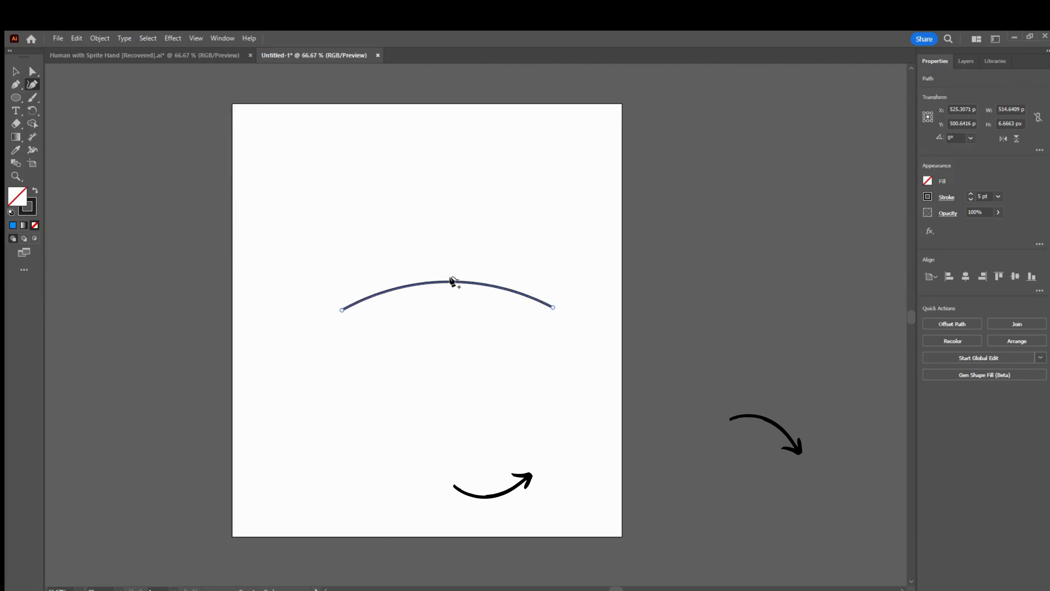
Bend the arc into an S-curve by pulling one point up near its left end and one down near its right end.
left_click_drag(452, 281, 356, 259)
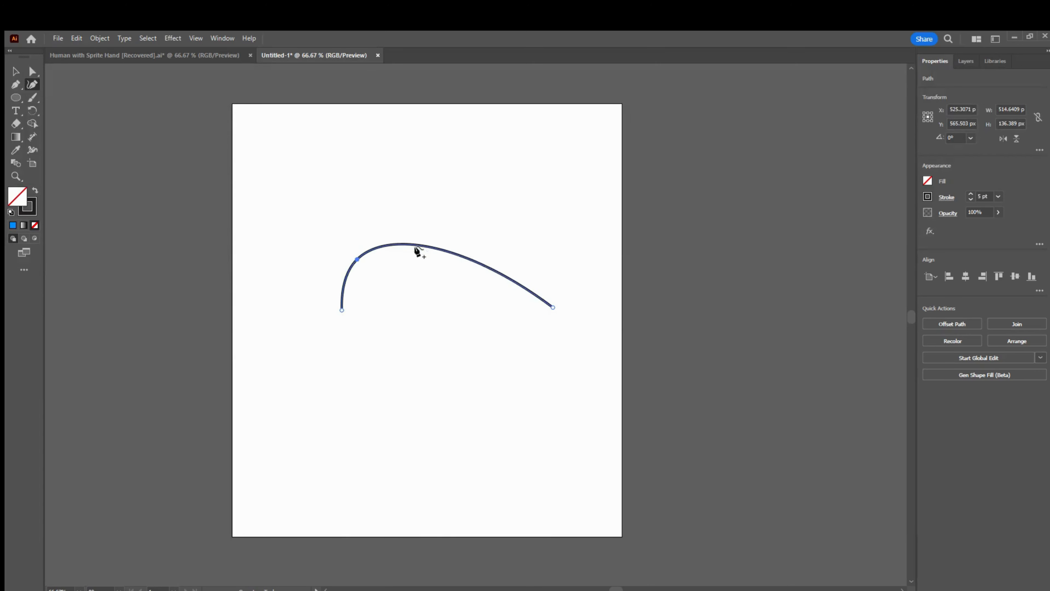
left_click_drag(476, 261, 498, 359)
Try to move the S-curve's left endpoint across to its right end with Direct Selection, and undo the move.
key("a")
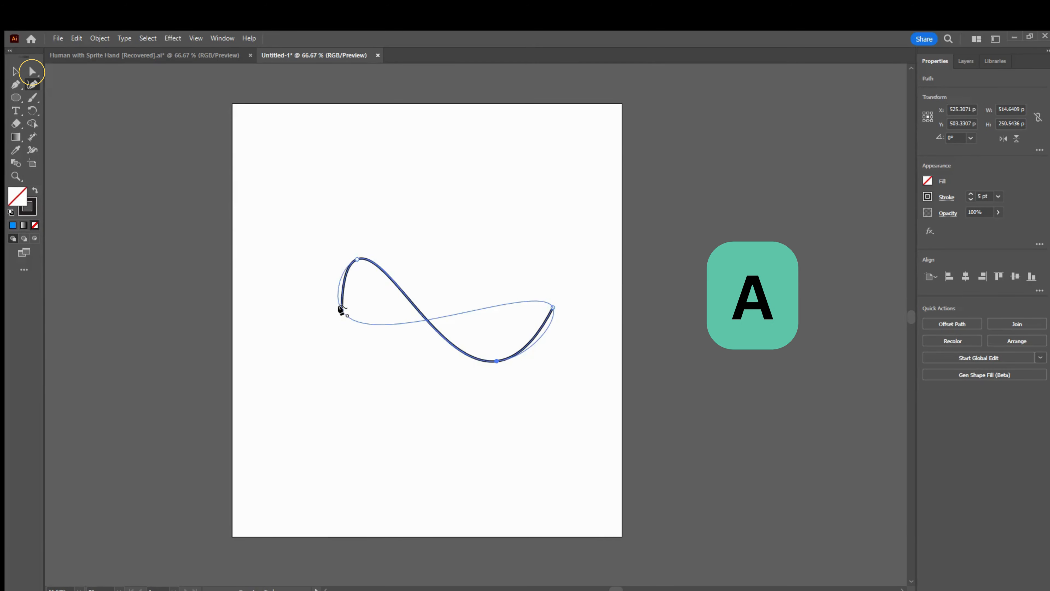
left_click_drag(341, 310, 556, 312)
key("ctrl+z")
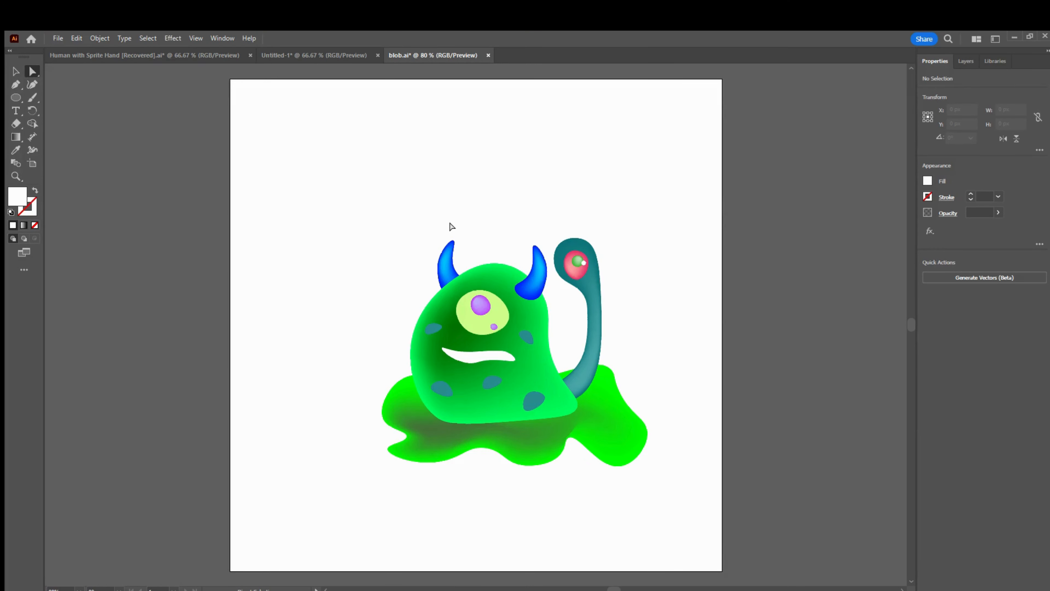
Show the layer structure of blob.ai, collapsing and re-expanding the group of meshes inside Layer 1.
left_click(15, 71)
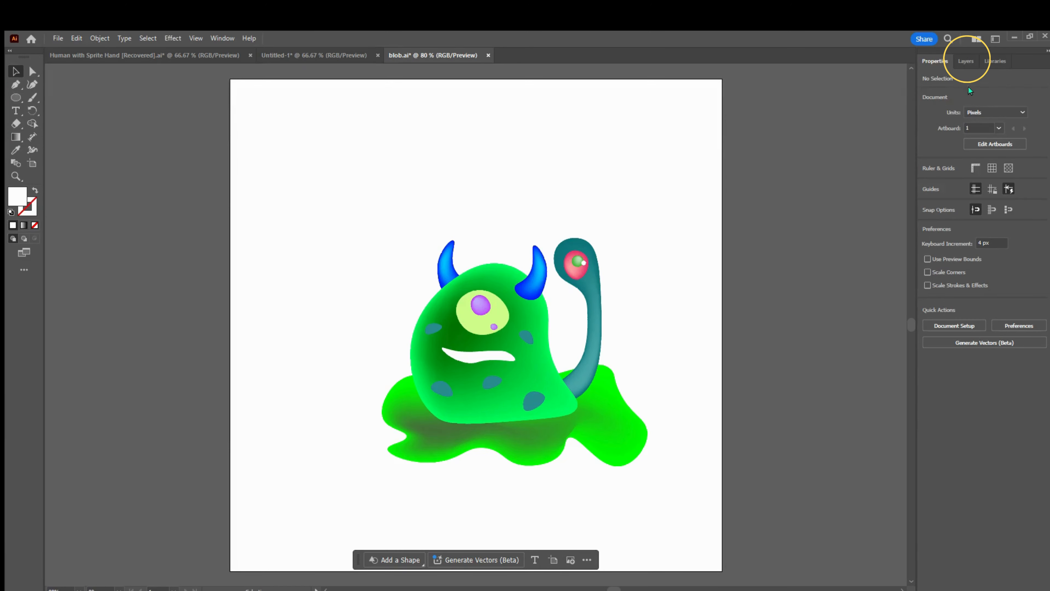
left_click(966, 60)
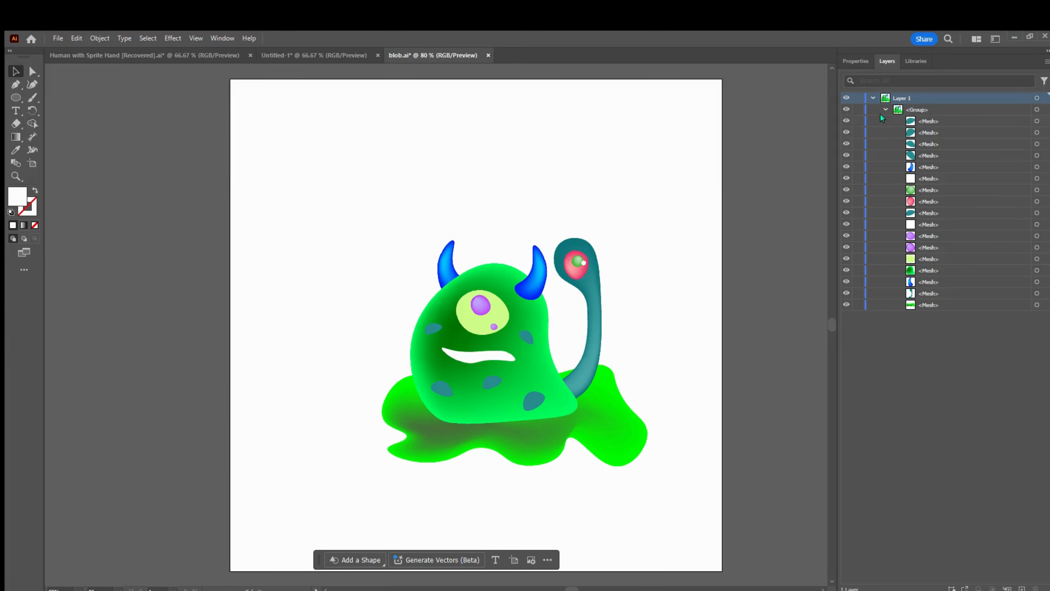
left_click(886, 109)
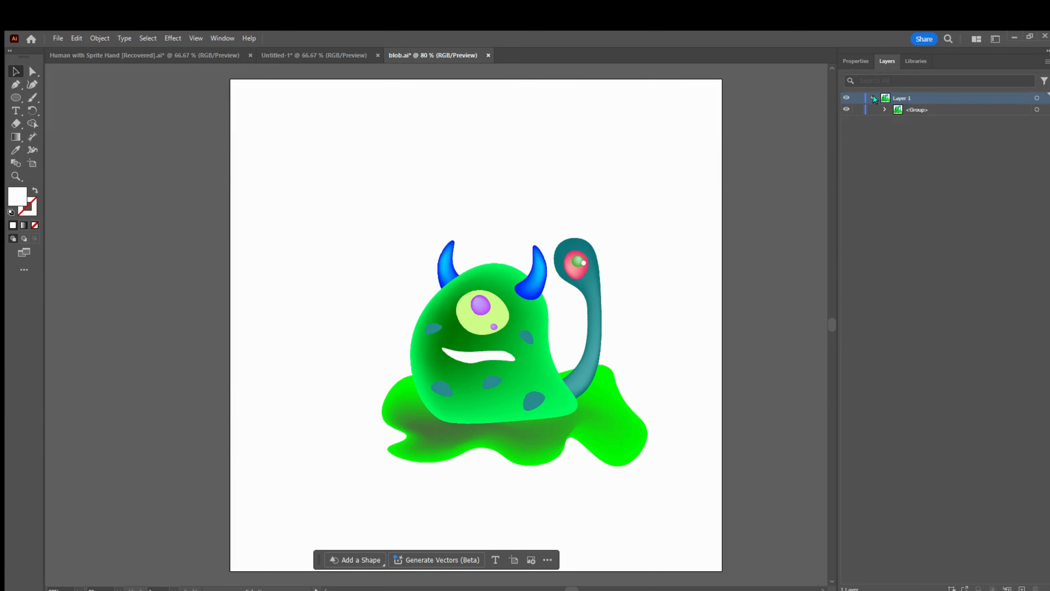
left_click(885, 110)
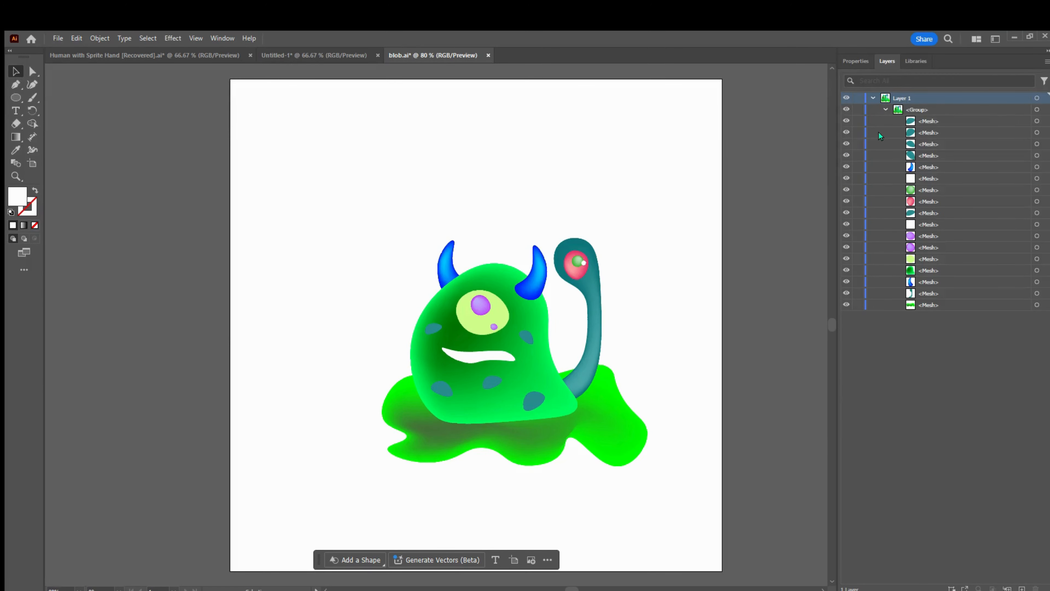
key("F7")
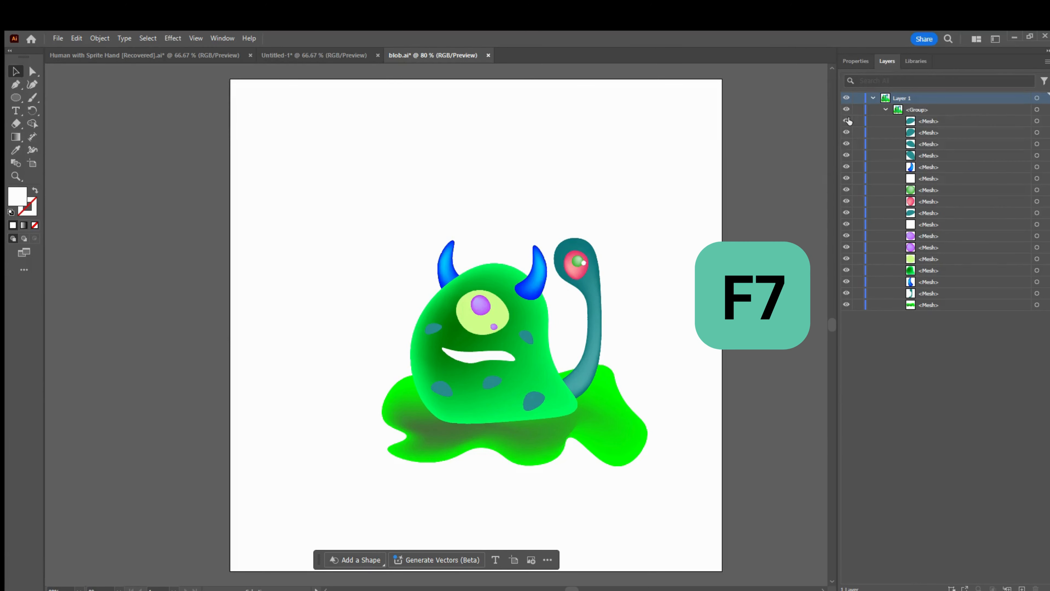
Hide and reshow the white mesh and the green mesh above the red one, and lock the red mesh.
left_click(846, 178)
left_click(846, 178)
left_click(847, 190)
left_click(847, 190)
left_click(859, 202)
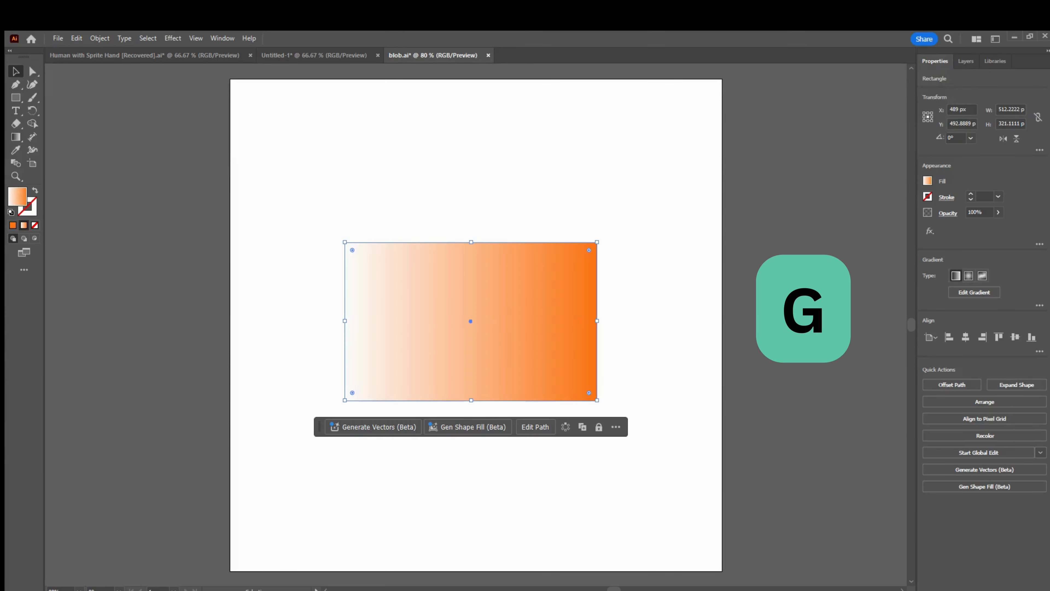
Change the end colour of the rectangle's linear gradient to green and settle on yellow-orange.
key("ctrl+z")
key("ctrl+z")
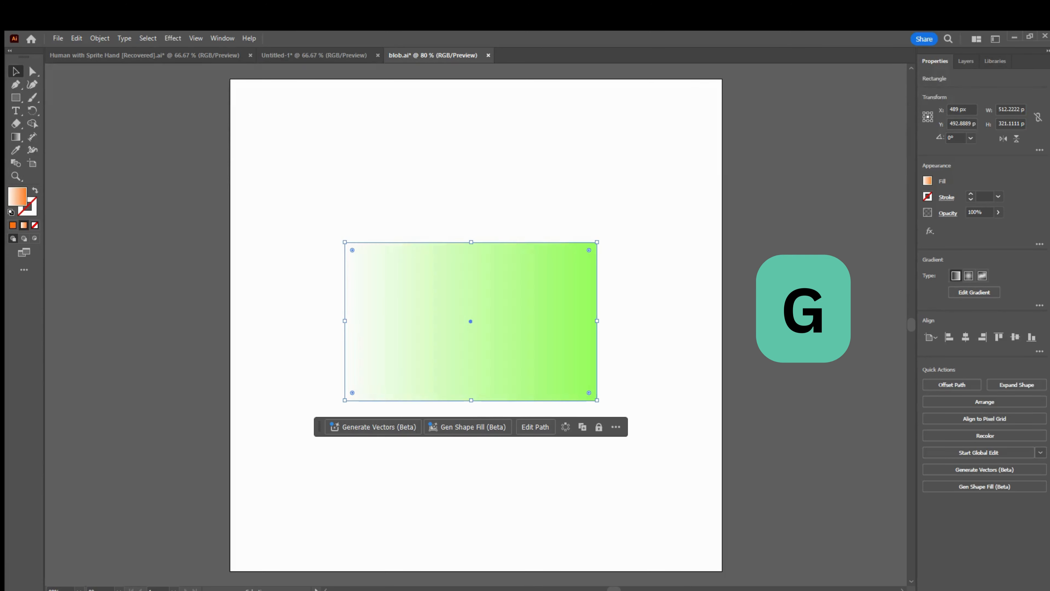
key("ctrl+z")
key("ctrl+z")
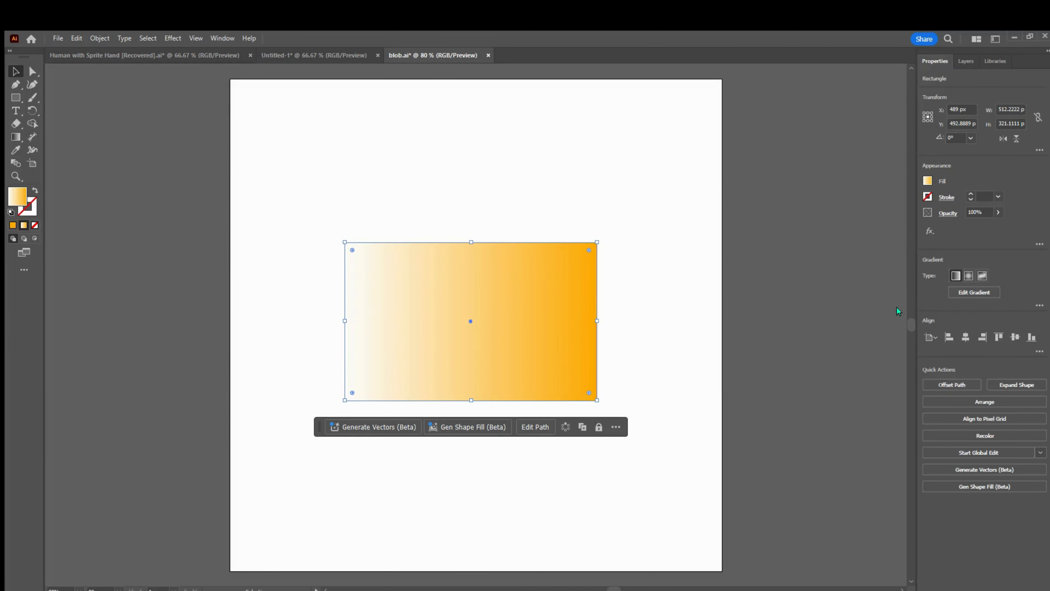
Shift the gradient's yellow-orange stop to the middle of the rectangle and its white stop slightly inward.
key("ctrl+z")
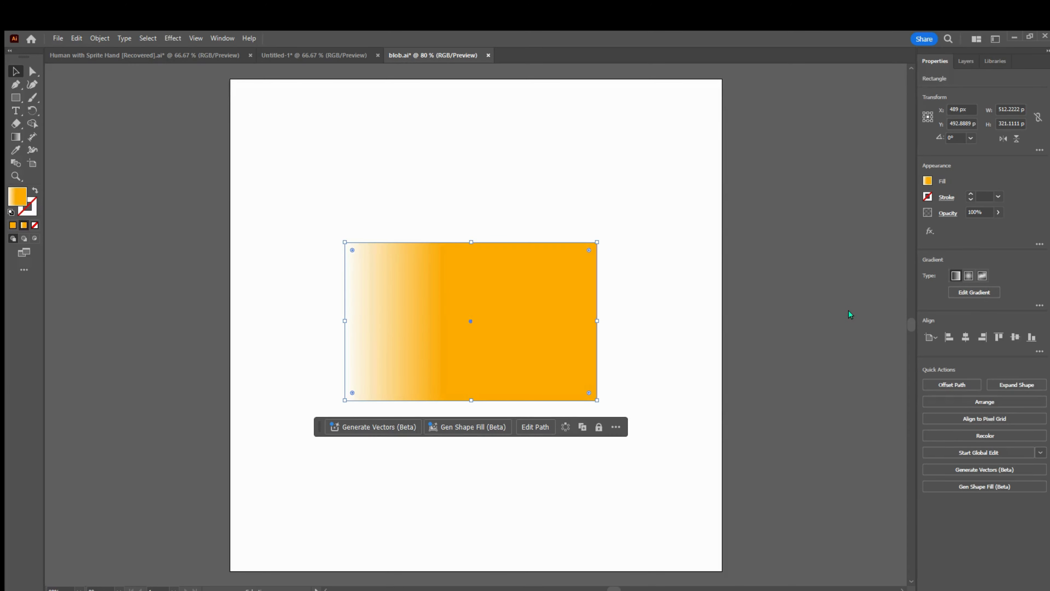
key("ctrl+z")
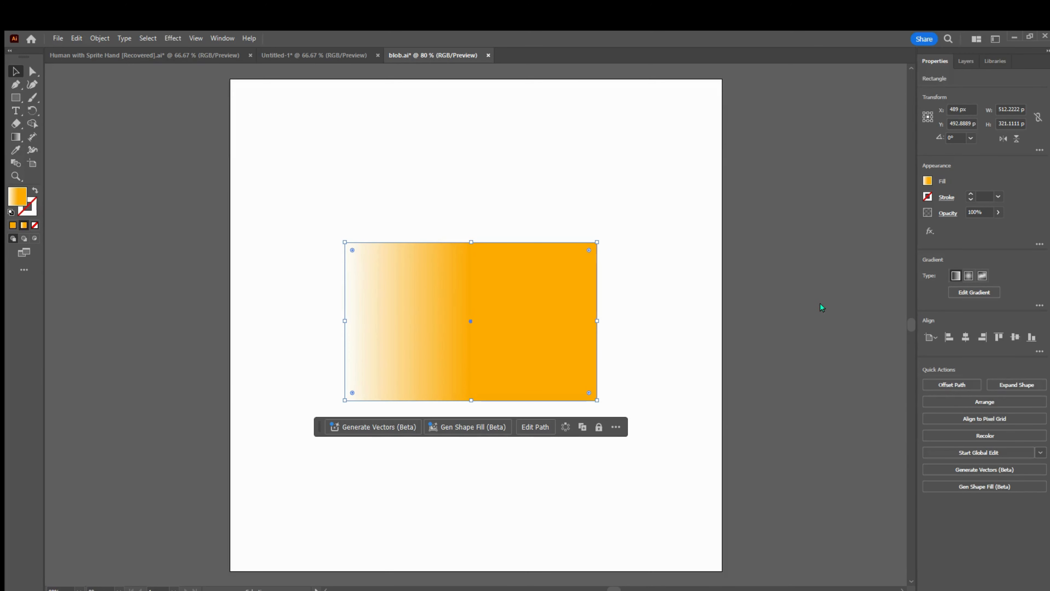
key("ctrl+z")
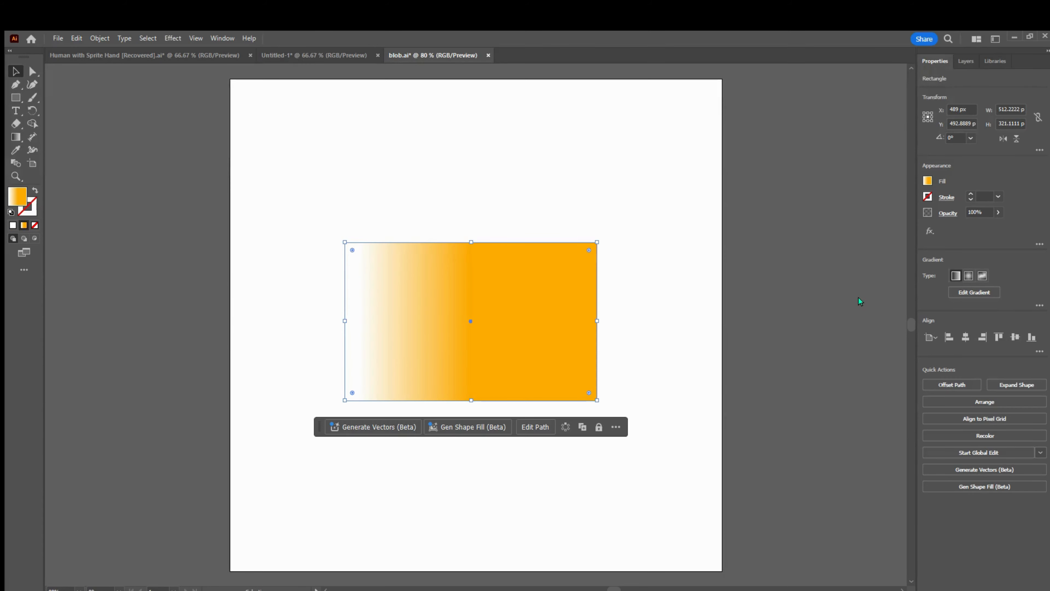
Undo the gradient rectangle and create a text frame about 363 by 252 px near the artboard's centre reading "Hello World".
key("ctrl+z")
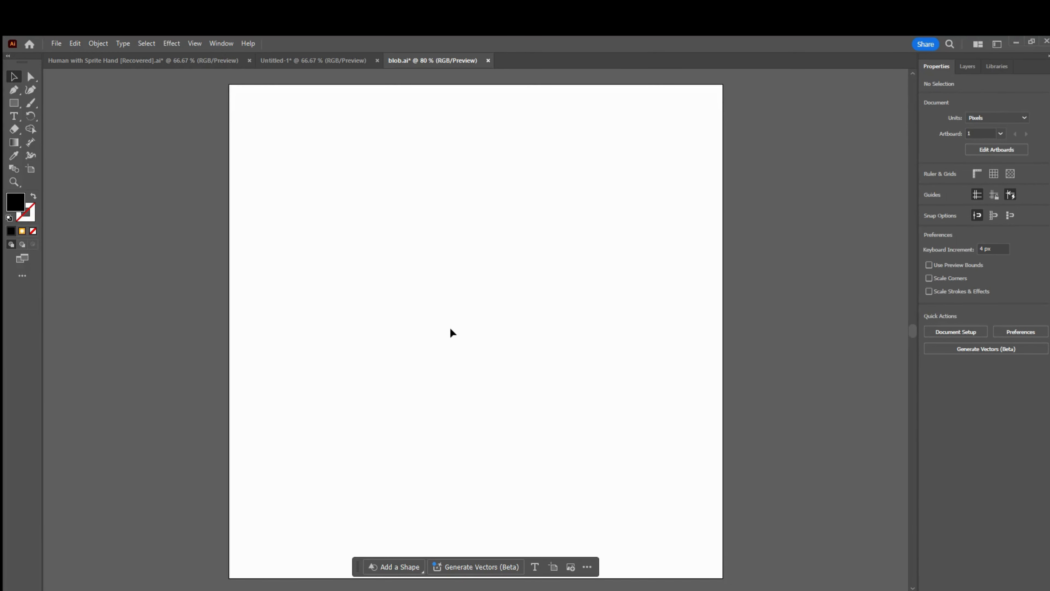
key("t")
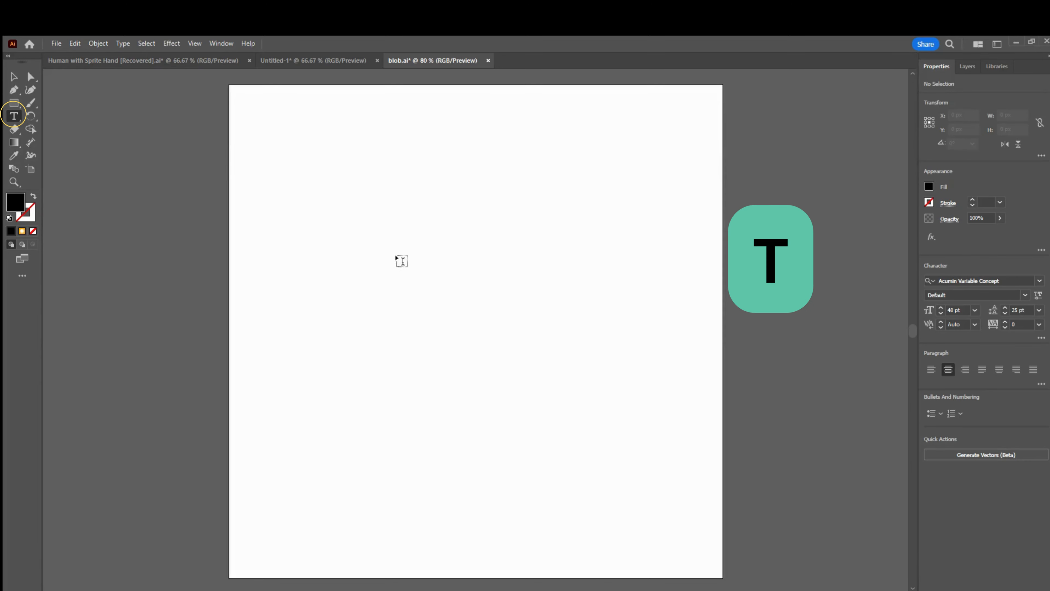
left_click_drag(379, 236, 559, 362)
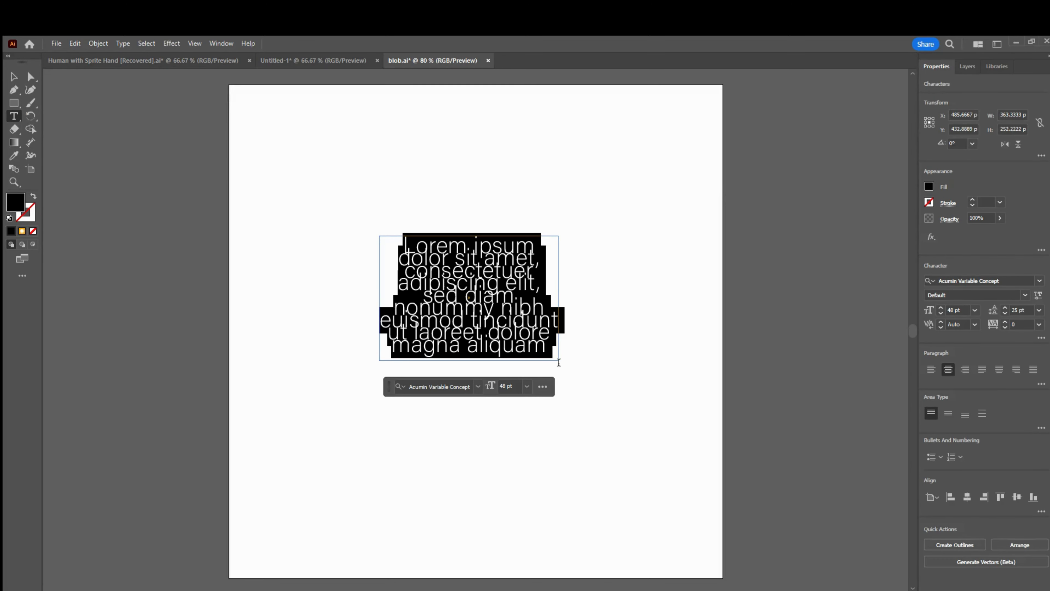
type("Hello")
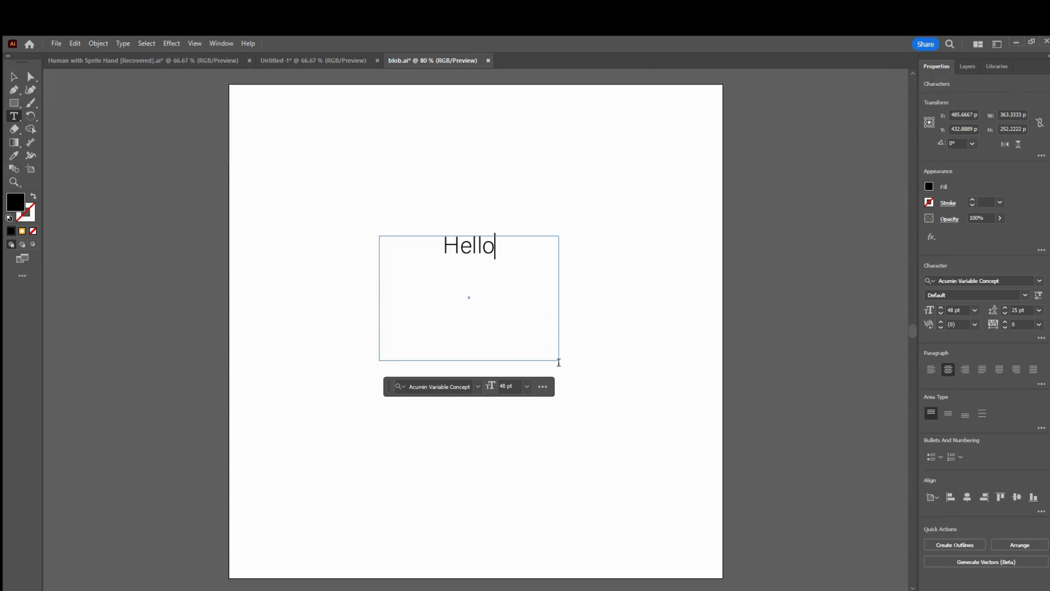
type(" World")
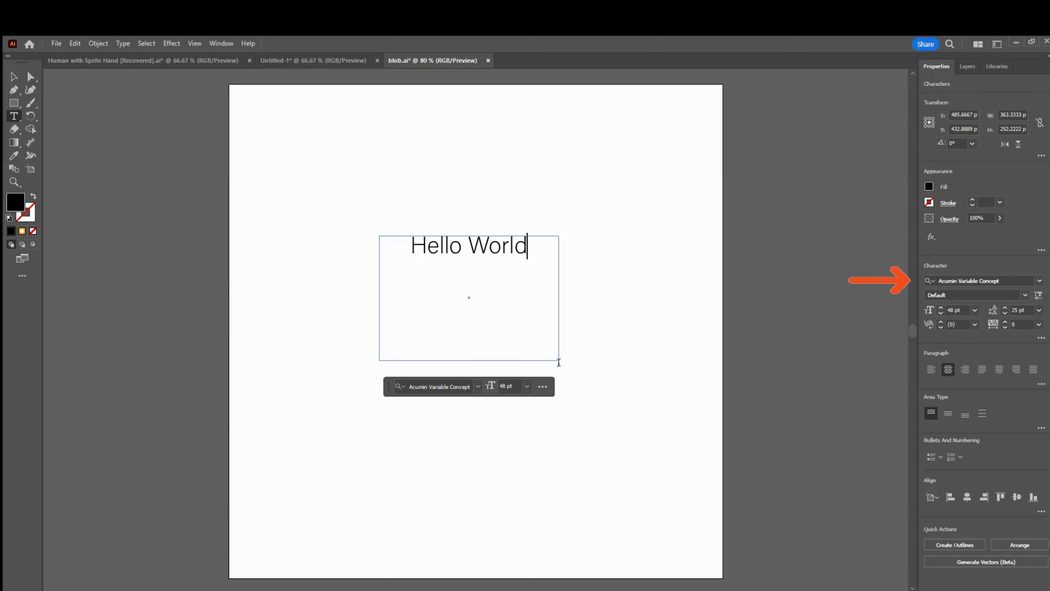
Change the font of the whole "Hello World" text to OCR A Extended and open its font size choices.
left_click_drag(531, 247, 411, 247)
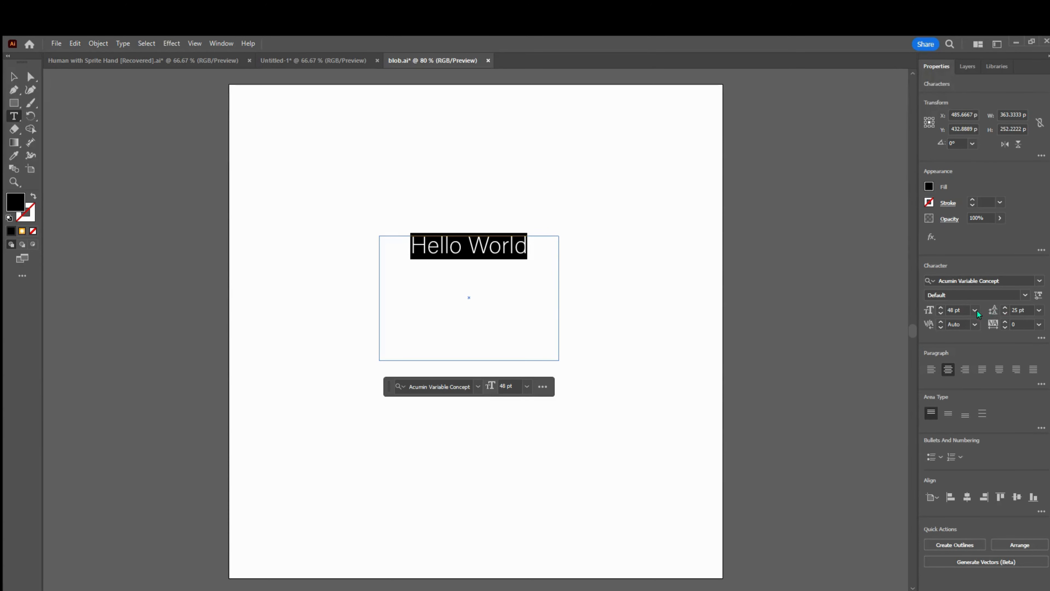
left_click(1034, 277)
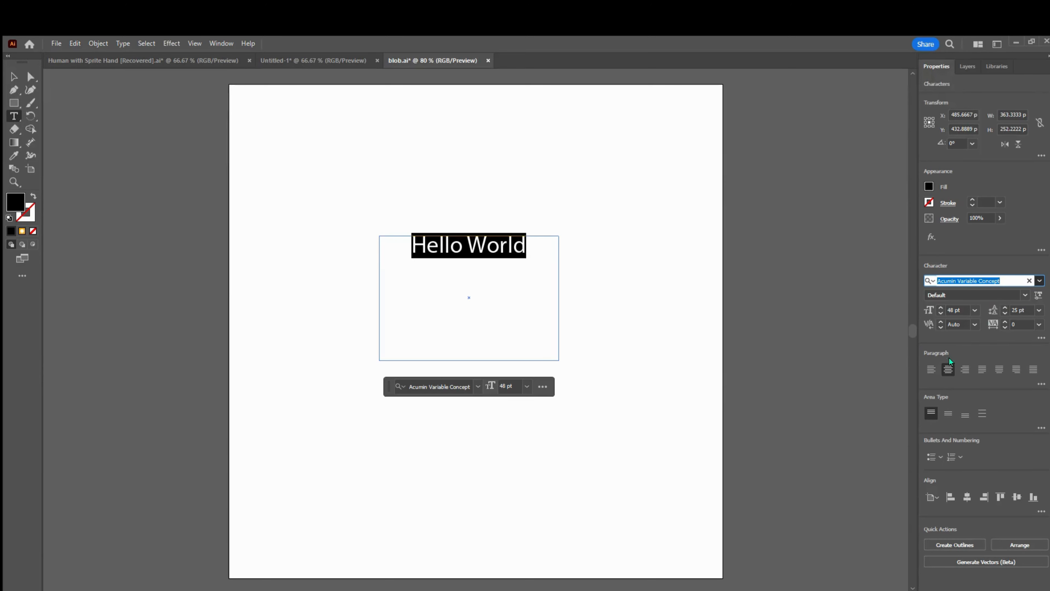
left_click(937, 418)
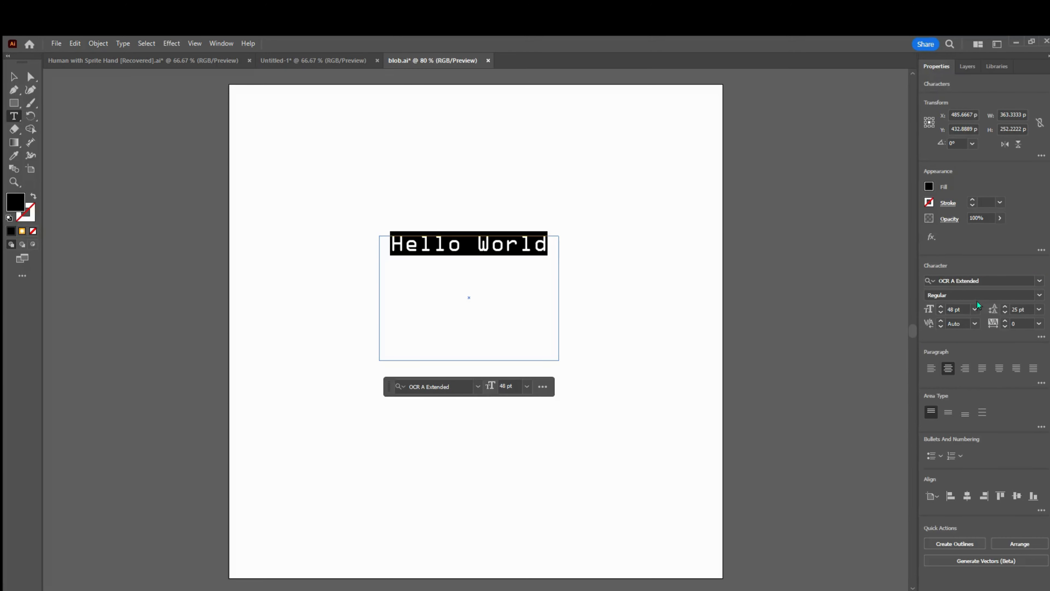
left_click(969, 313)
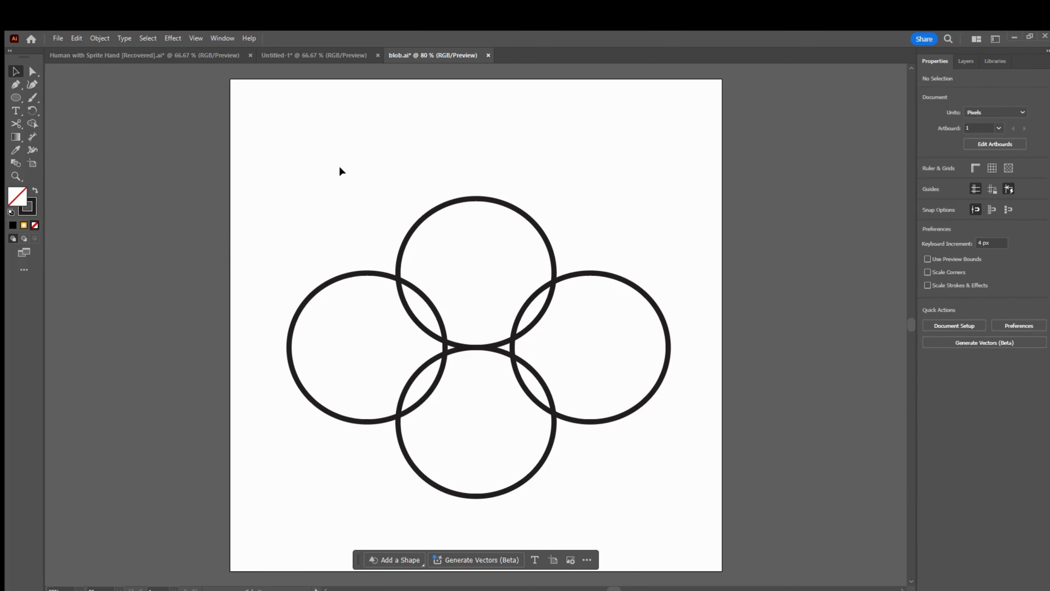
Merge the four overlapping circles into one clover shape with the Shape Builder tool, clearing the small gaps at its centre.
left_click_drag(270, 158, 705, 504)
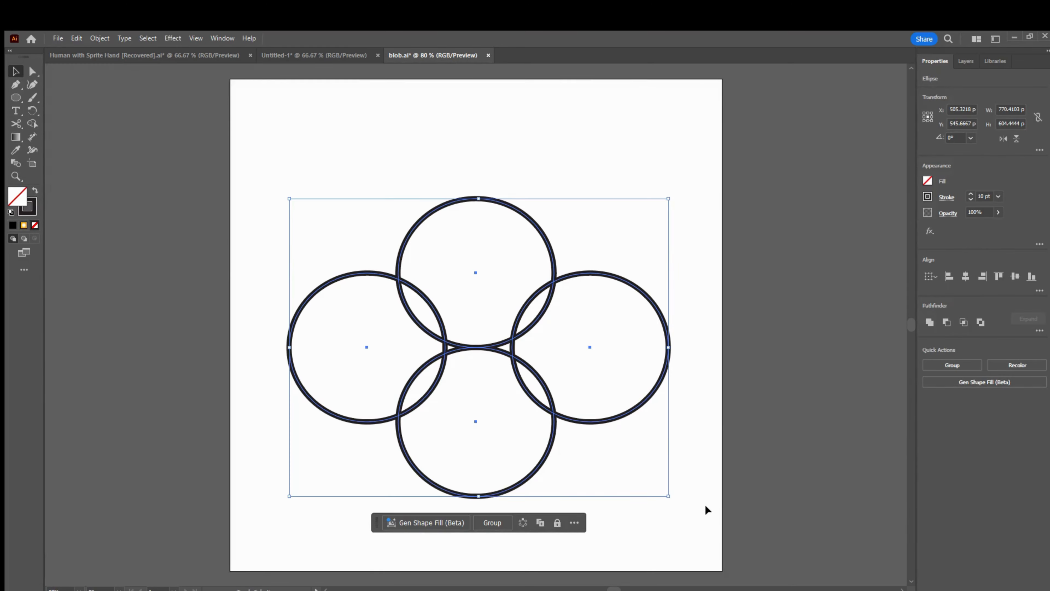
key("shift+m")
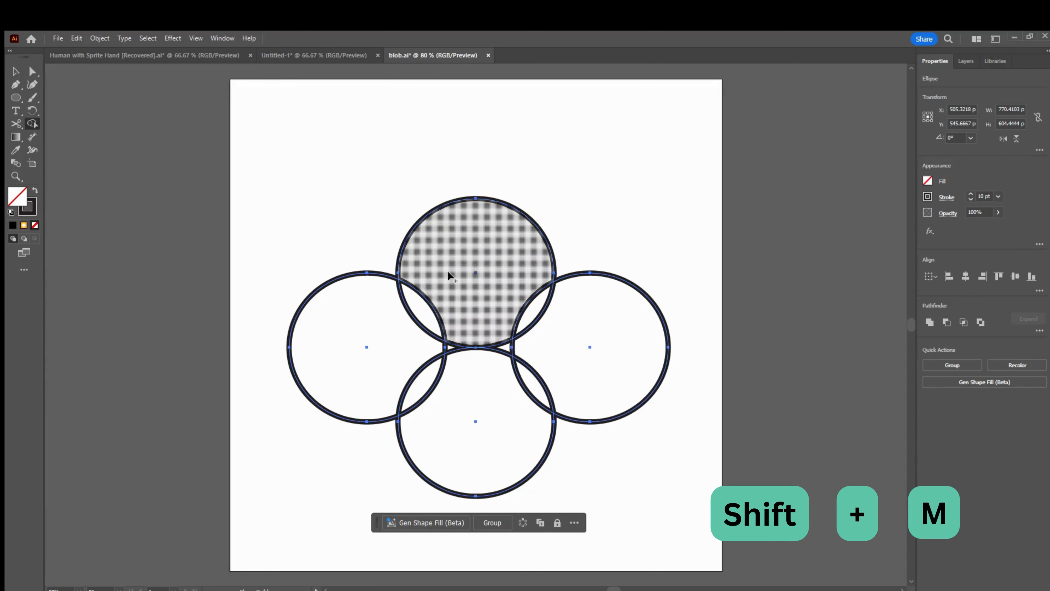
left_click_drag(451, 273, 375, 334)
mouse_move(386, 378)
left_mouse_down()
mouse_move(430, 406)
mouse_move(487, 411)
mouse_move(551, 375)
left_mouse_up()
left_click_drag(566, 303, 516, 285)
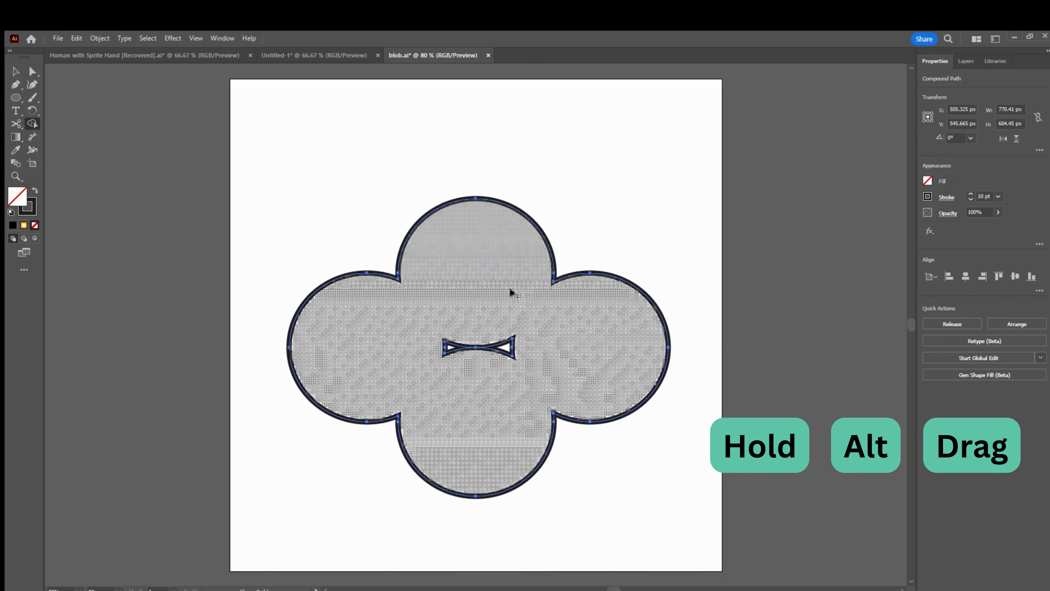
left_click_drag(435, 340, 457, 343)
left_click_drag(487, 344, 487, 345)
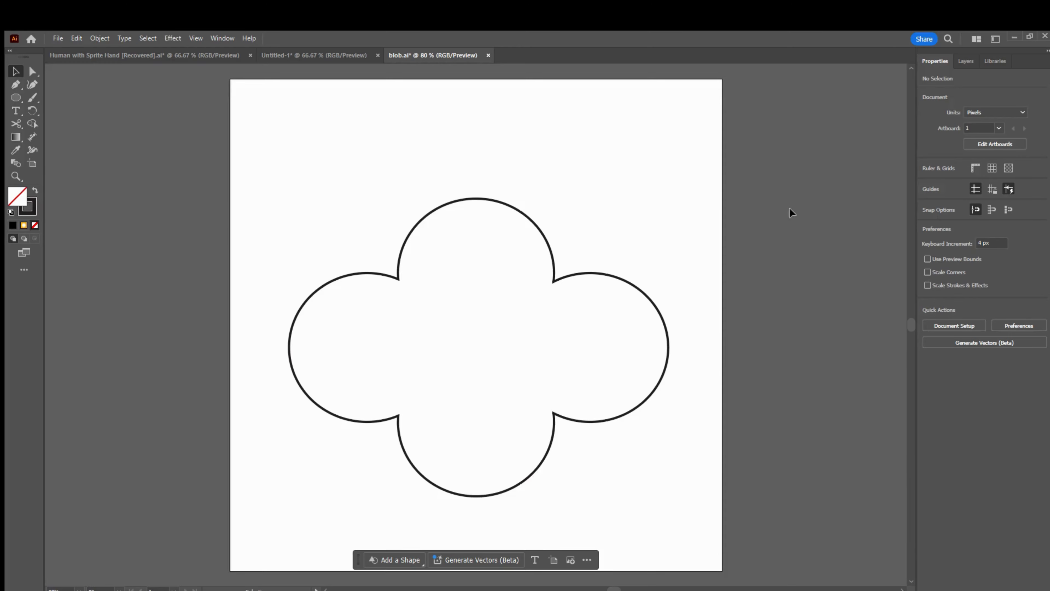
Select the merged clover shape and fill it with orange.
left_click(599, 272)
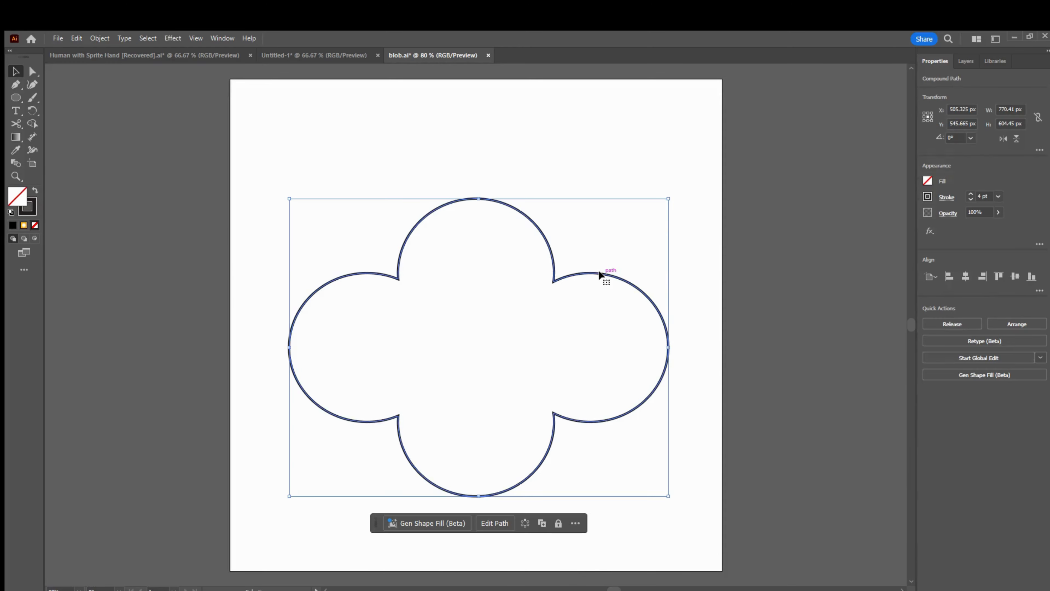
left_click(925, 179)
left_click(912, 221)
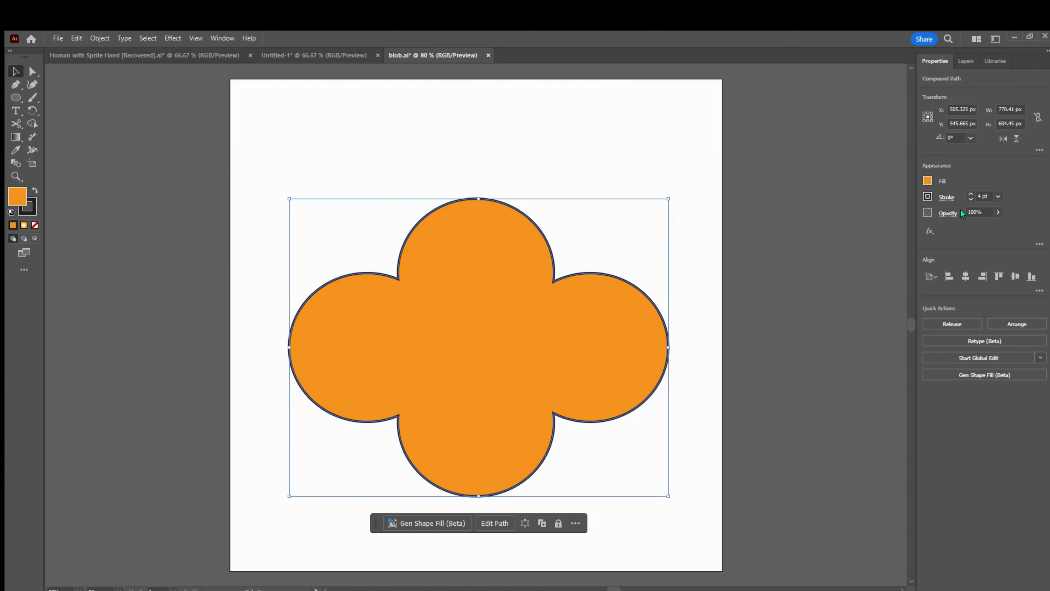
Increase the clover shape's stroke weight to 21 pt and deselect it.
left_click(969, 193)
left_click(970, 194)
left_click(970, 194)
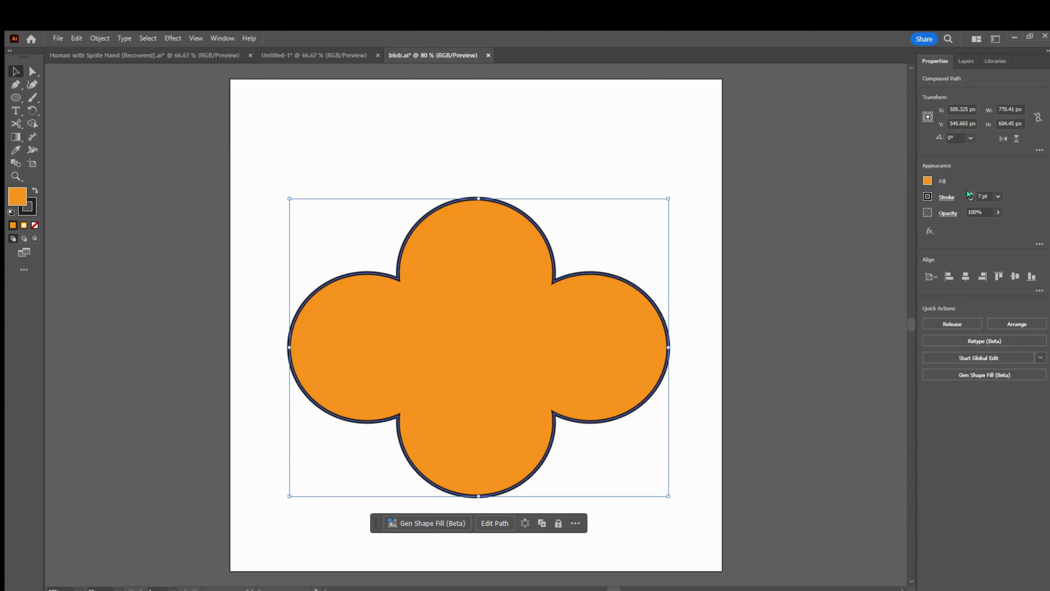
left_click(969, 194)
left_click(970, 194)
left_click(970, 194)
left_click(970, 194)
left_click(970, 194)
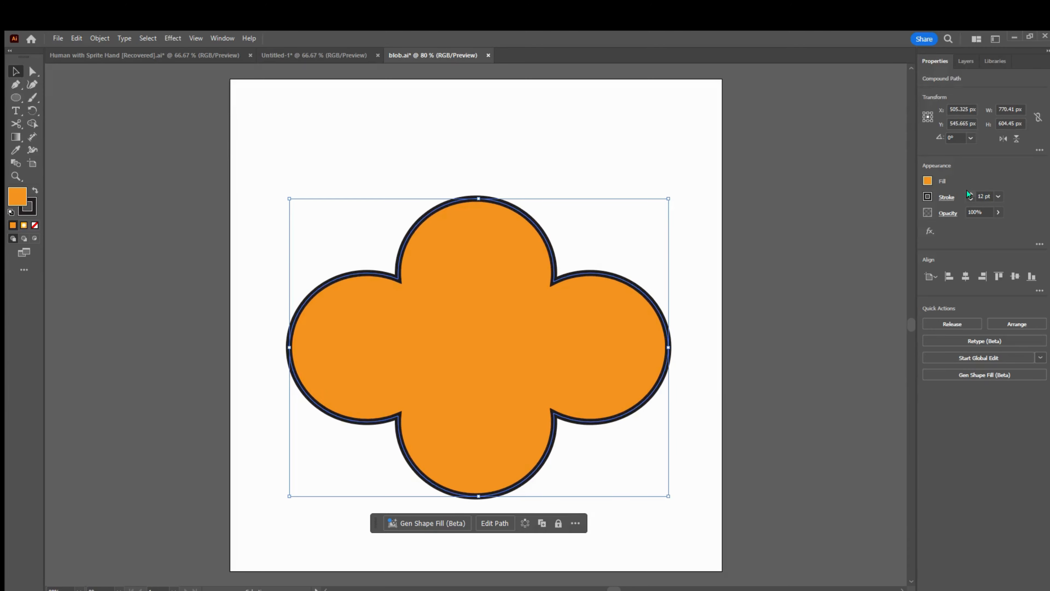
left_click(969, 194)
left_click(969, 194)
left_click(969, 194)
left_click(969, 194)
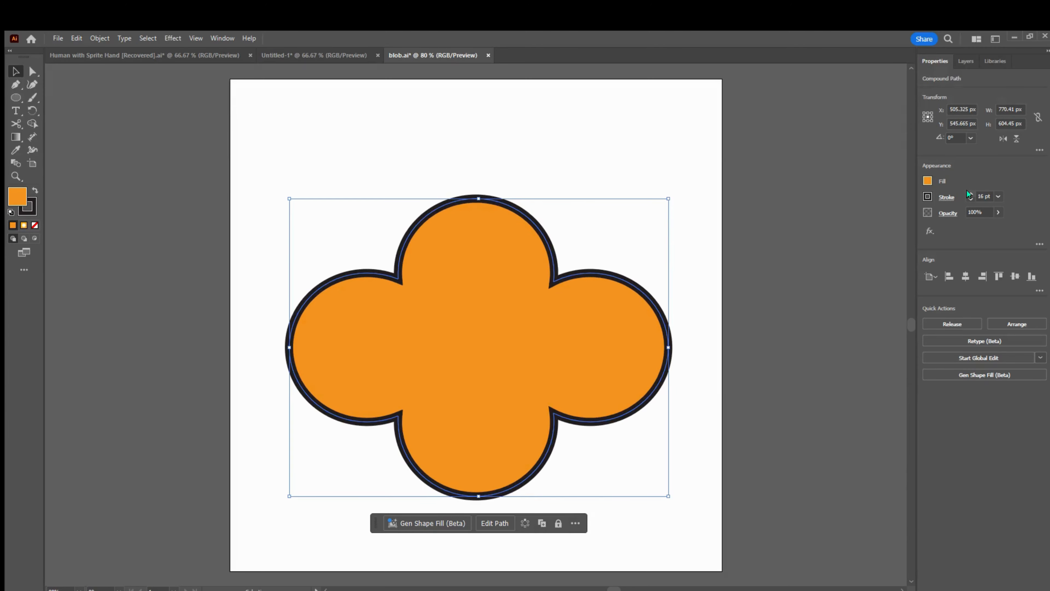
left_click(970, 194)
left_click(970, 194)
left_click(970, 193)
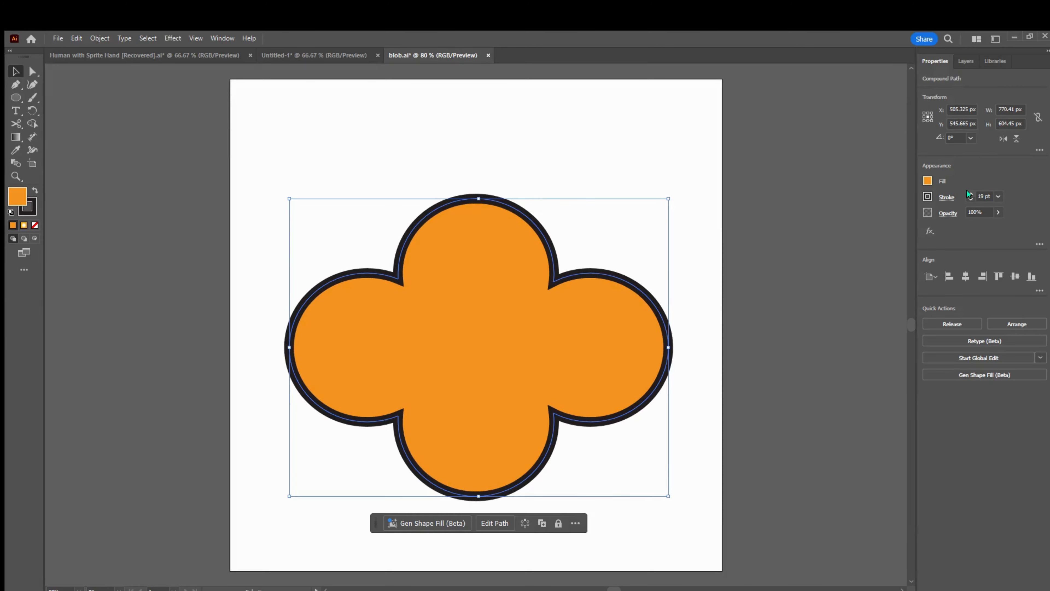
left_click(970, 193)
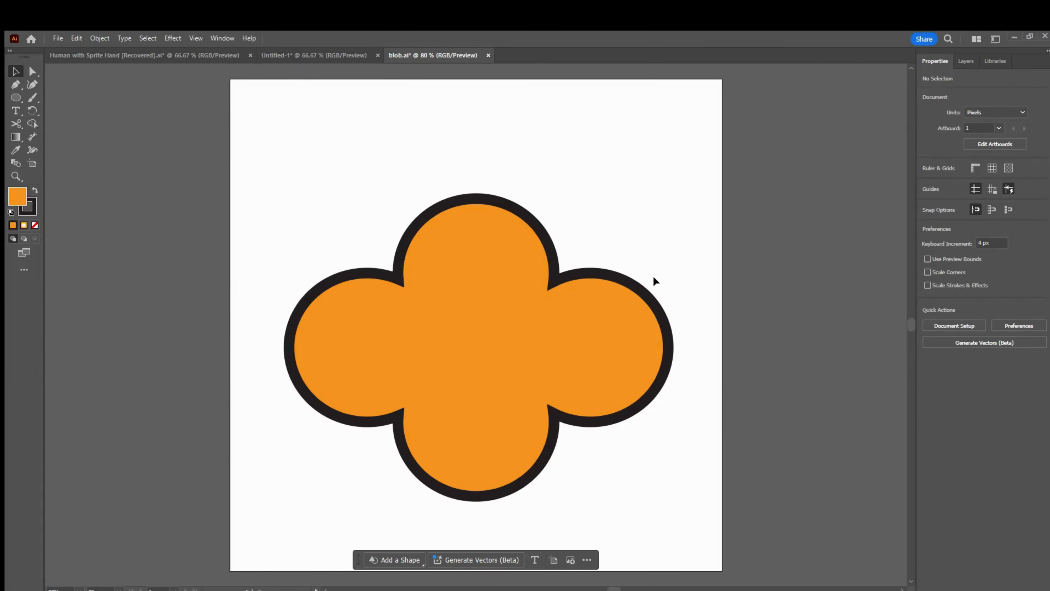
Select the orange clover shape and rotate its 3D form slightly about its centre.
left_click(584, 293)
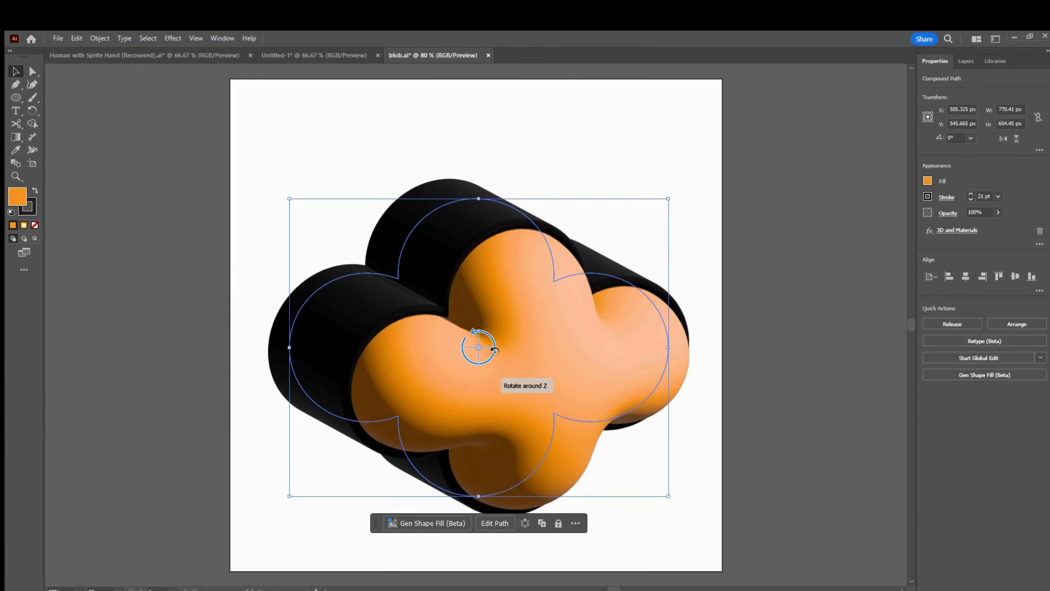
mouse_move(480, 349)
left_mouse_down()
mouse_move(497, 348)
mouse_move(472, 340)
left_mouse_up()
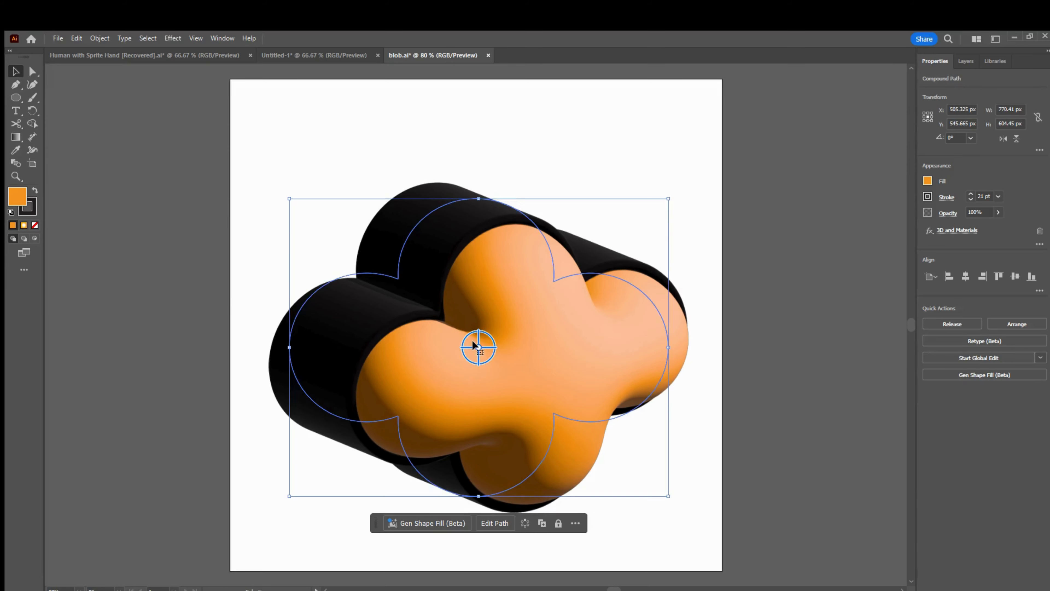